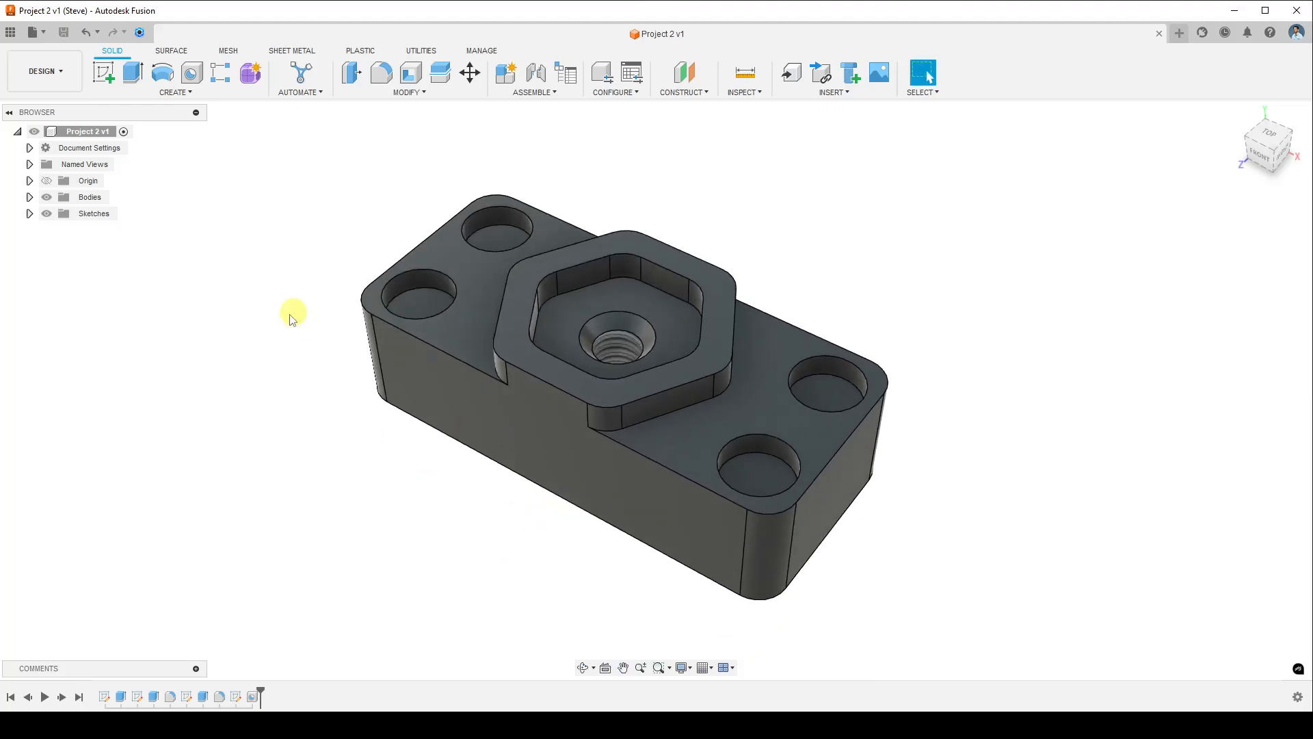
Switch from the Design workspace to the Manufacture workspace
{"action": "left_click", "coordinate": [70, 78]}
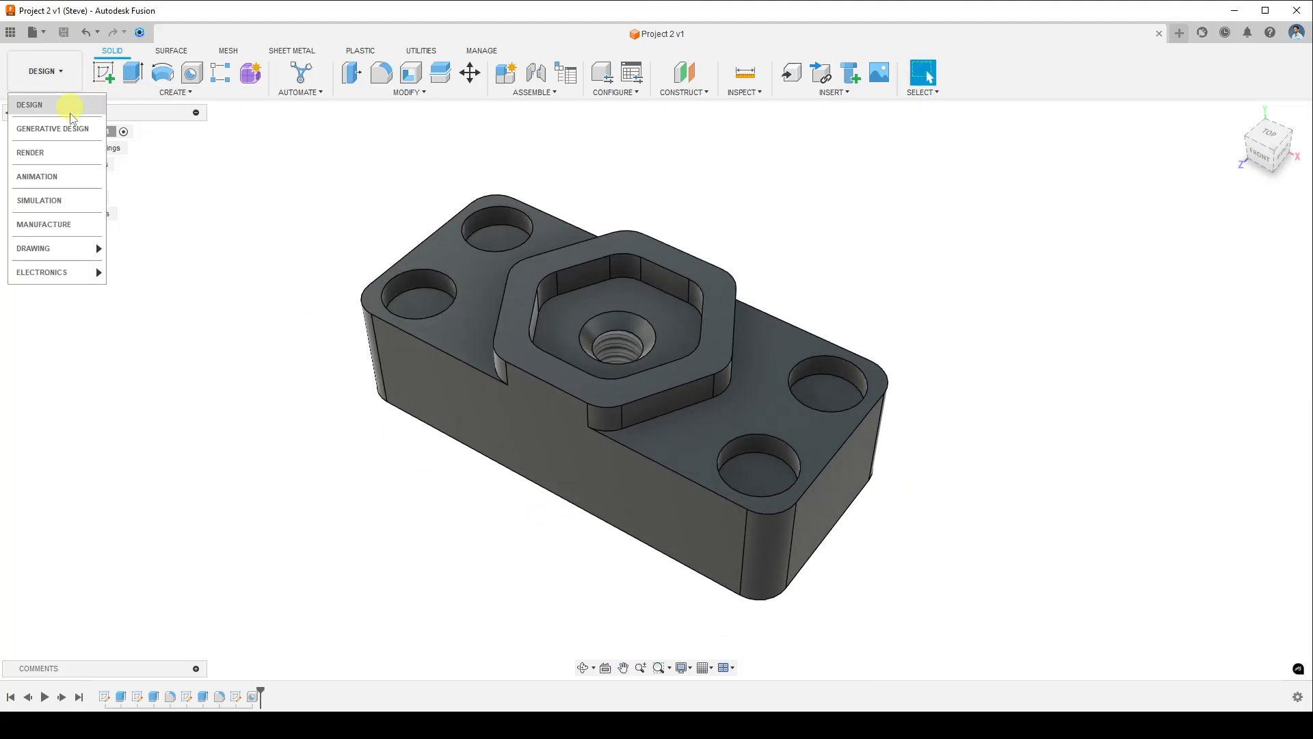
{"action": "left_click", "coordinate": [67, 225]}
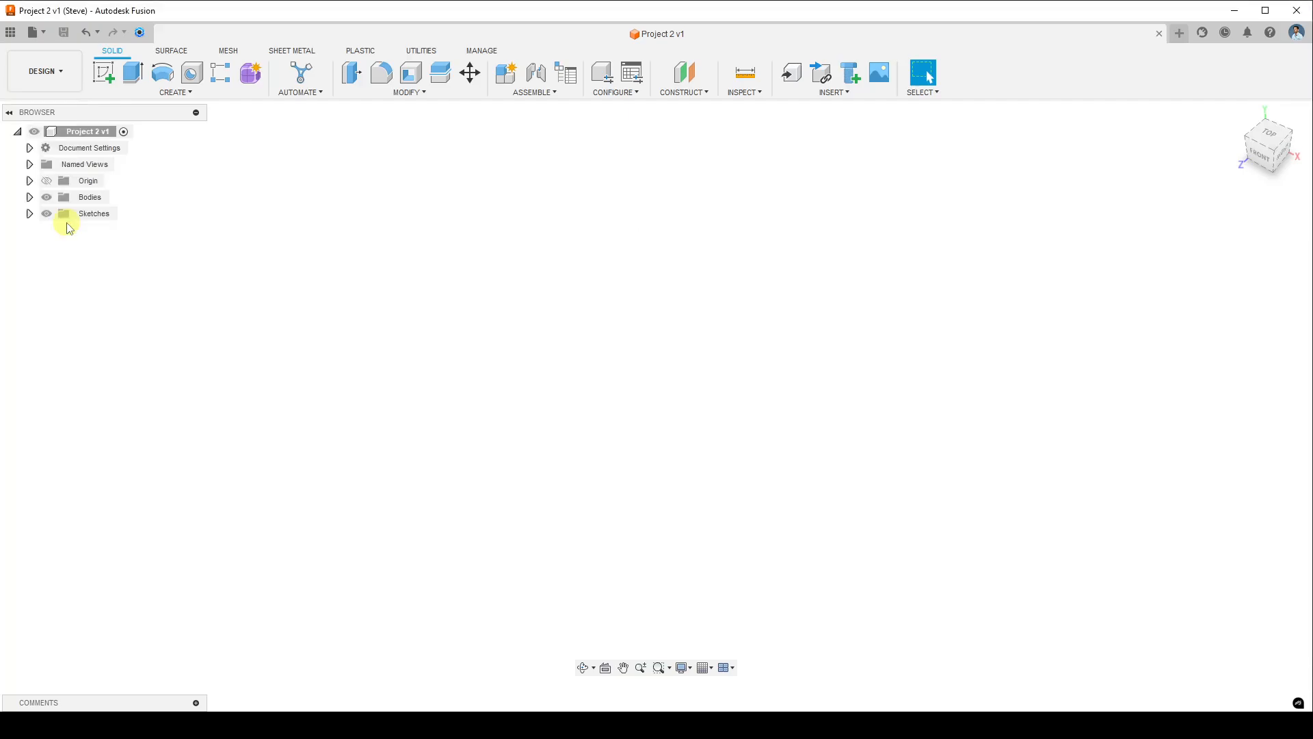
{"action": "middle_click_drag", "start_coordinate": [273, 446], "coordinate": [249, 404], "text": "shift"}
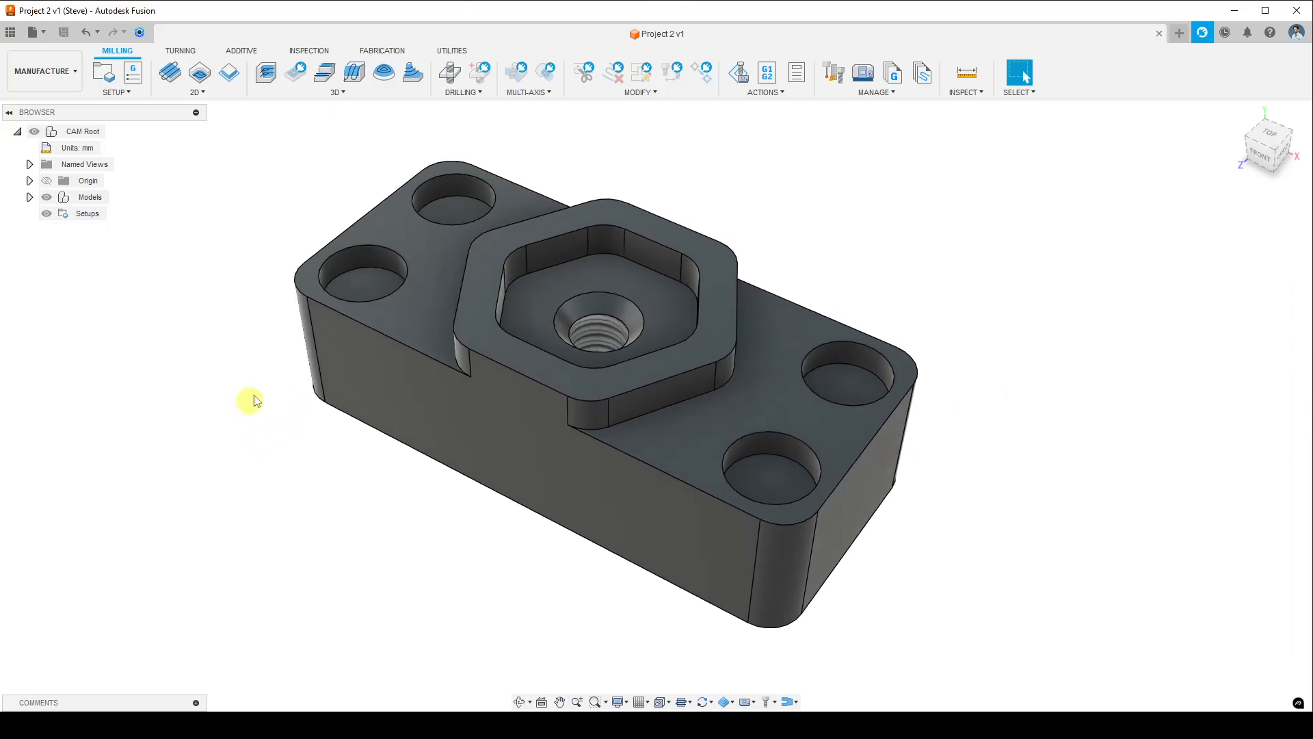
Change the active units of the manufacturing document to inches
{"action": "mouse_move", "coordinate": [81, 155]}
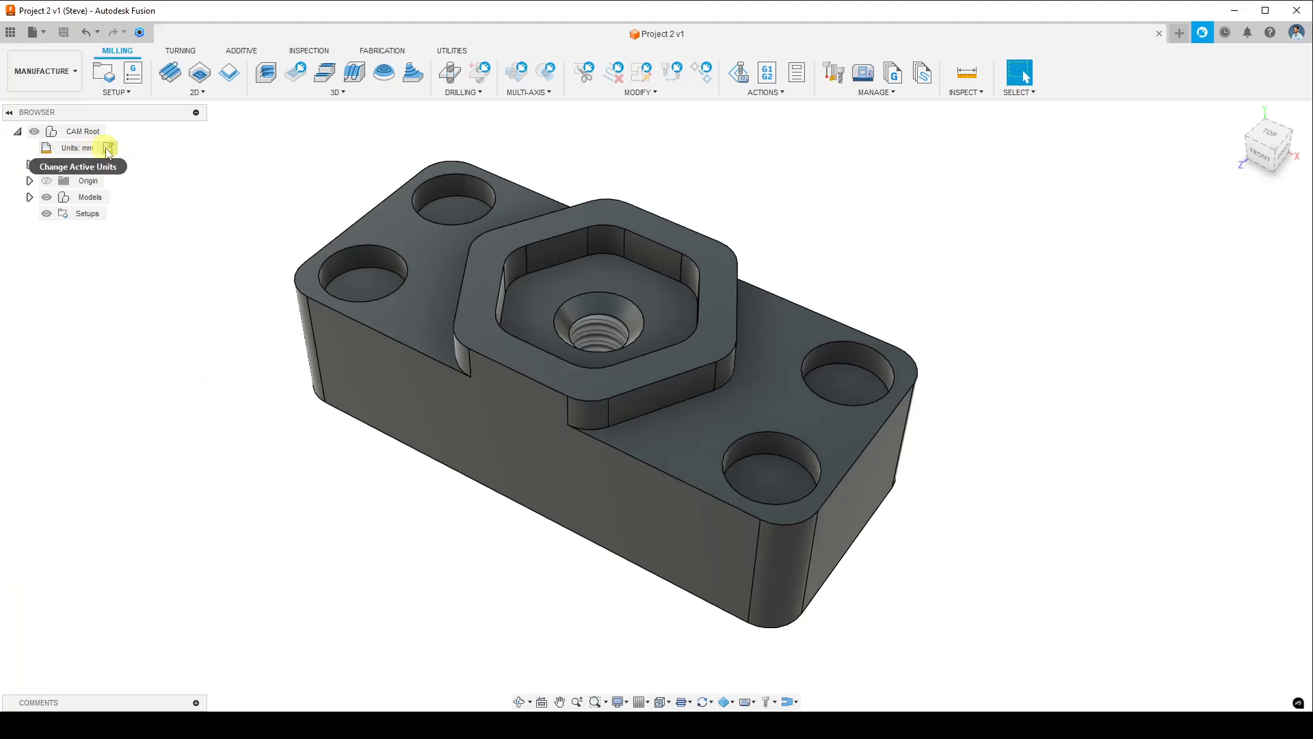
{"action": "left_click", "coordinate": [110, 147]}
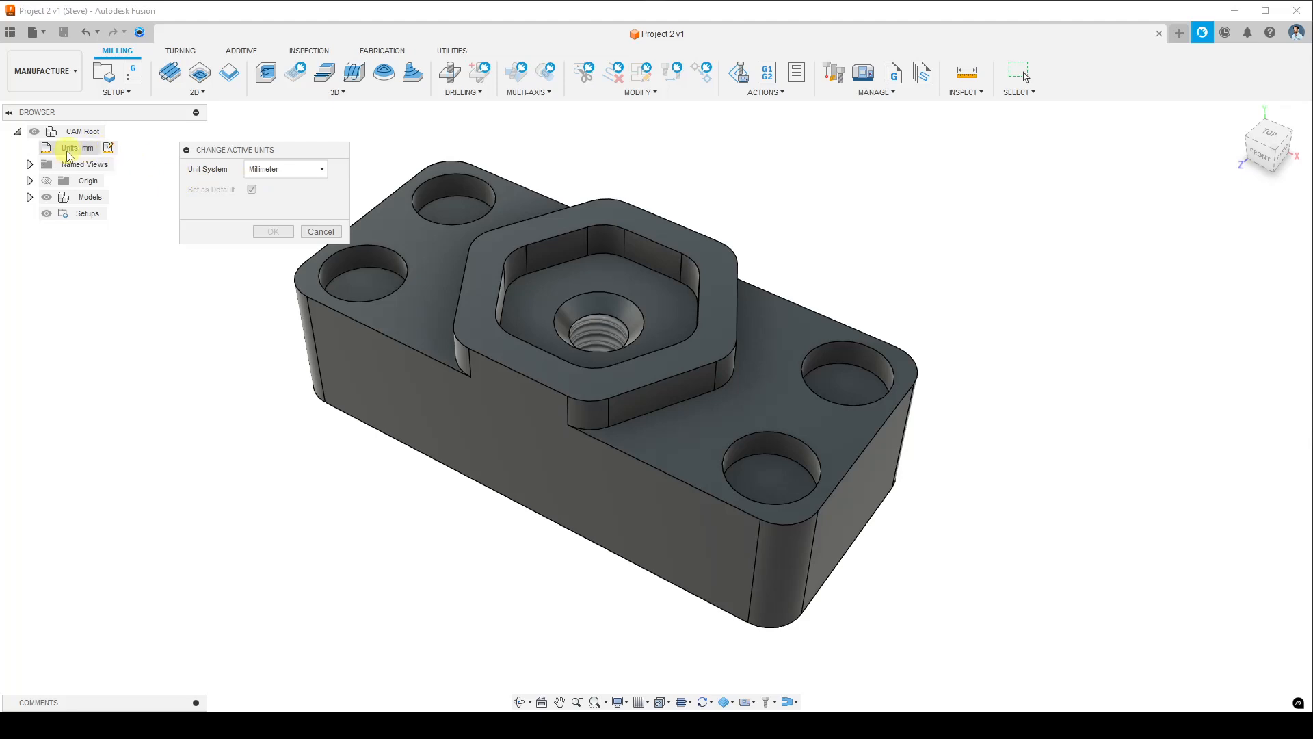
{"action": "left_click", "coordinate": [299, 168]}
{"action": "left_click", "coordinate": [294, 201]}
{"action": "left_click", "coordinate": [280, 234]}
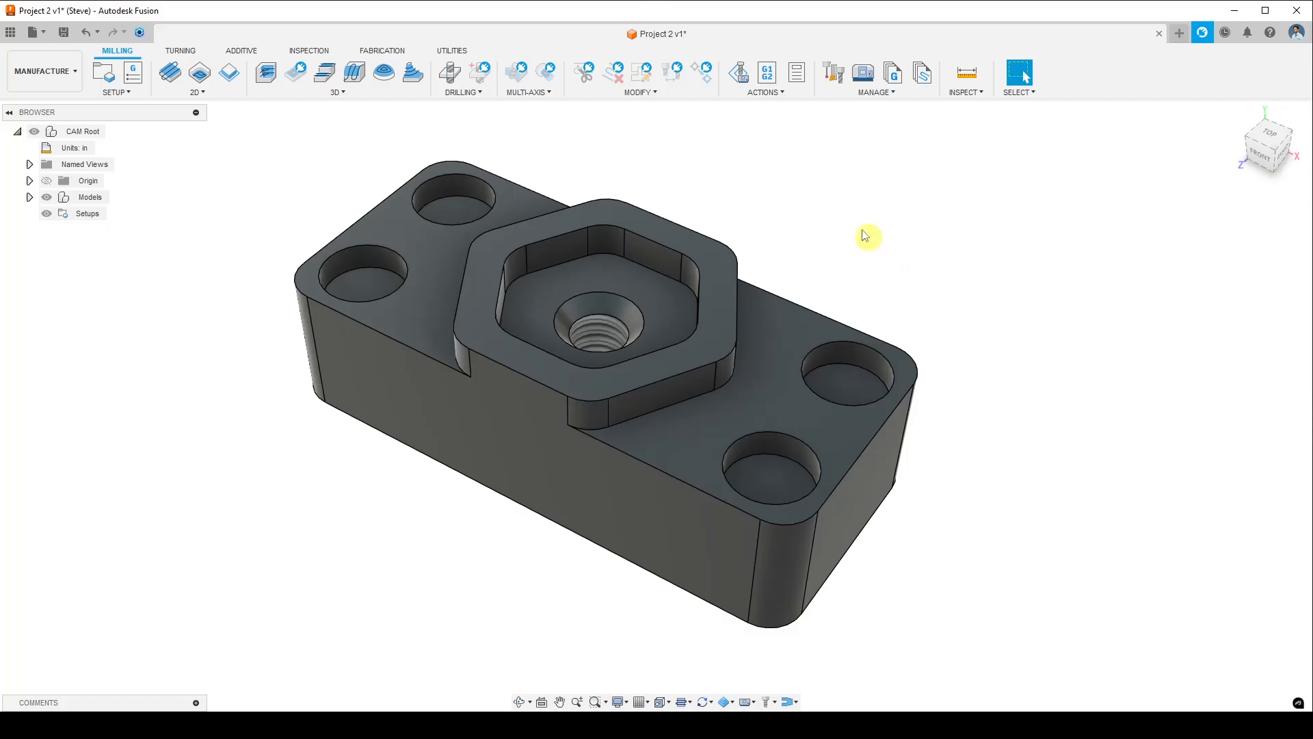
Start a new milling setup for the part and place its settings dialog clear of the model
{"action": "middle_click_drag", "start_coordinate": [823, 293], "coordinate": [836, 272], "text": "shift"}
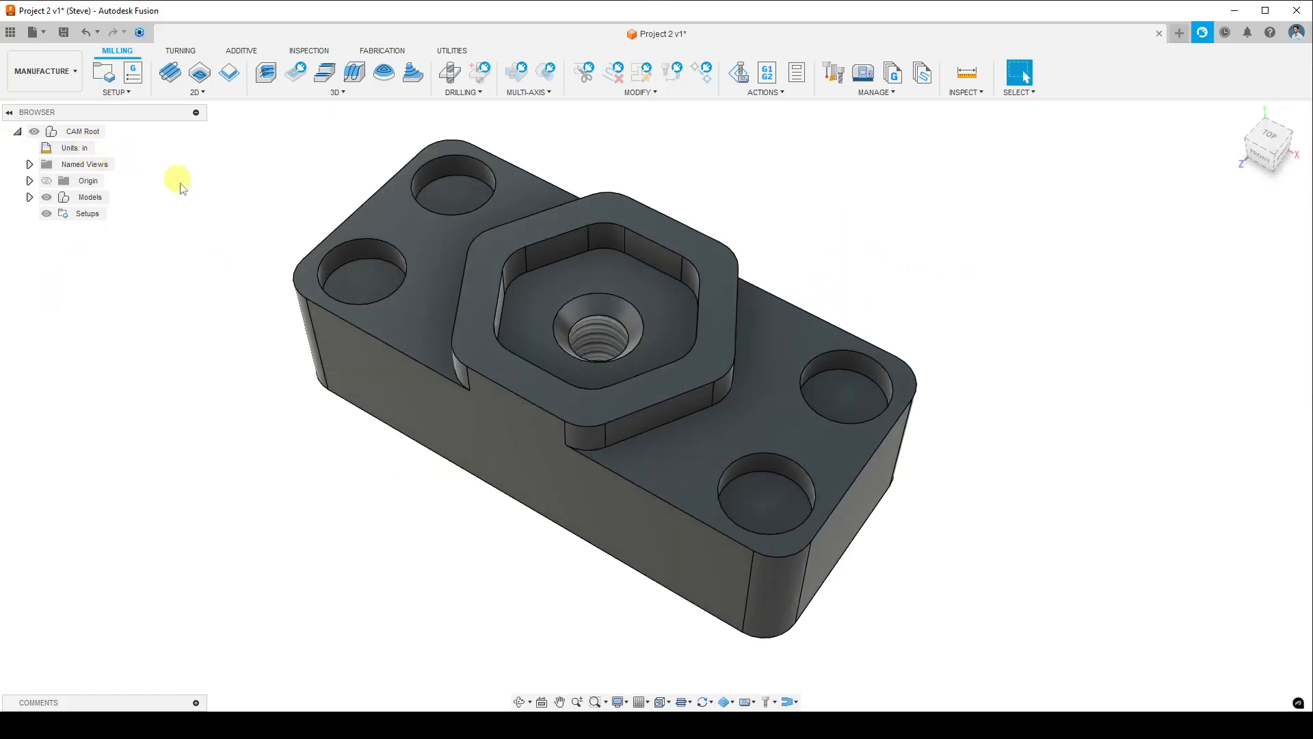
{"action": "left_click", "coordinate": [128, 93]}
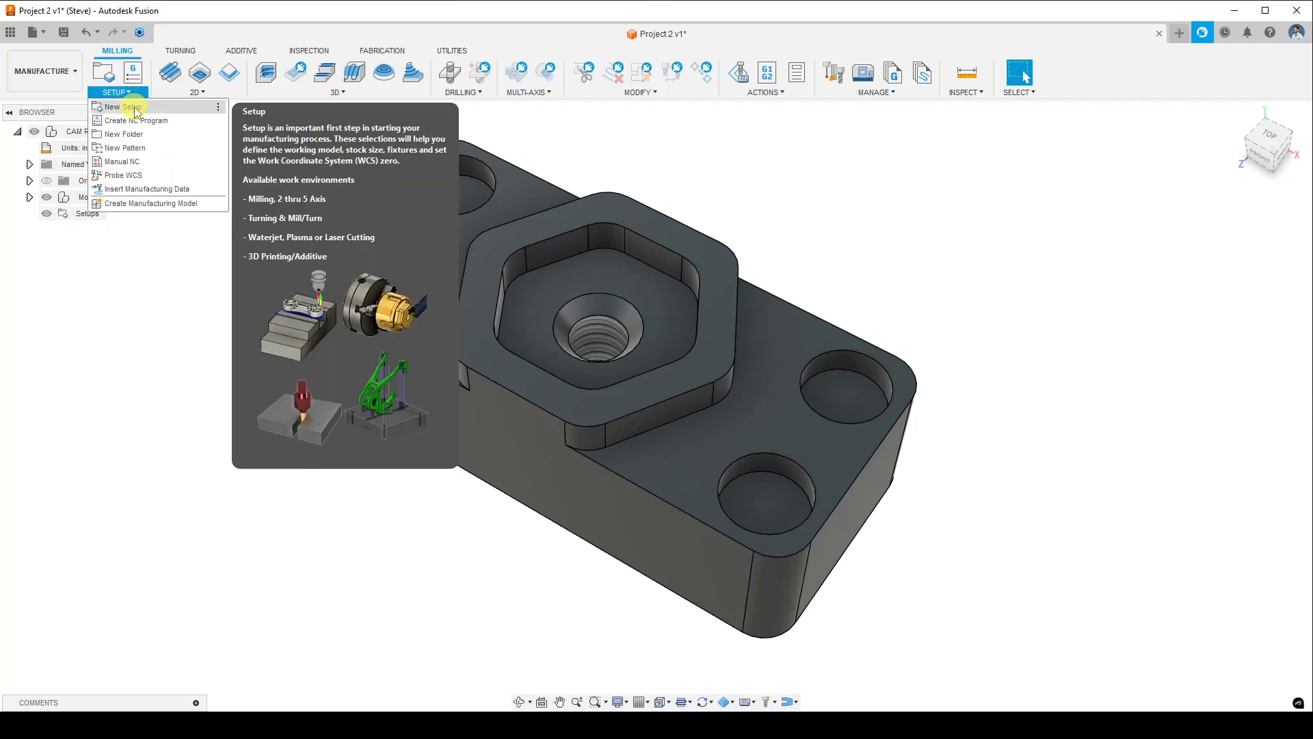
{"action": "left_click", "coordinate": [135, 109]}
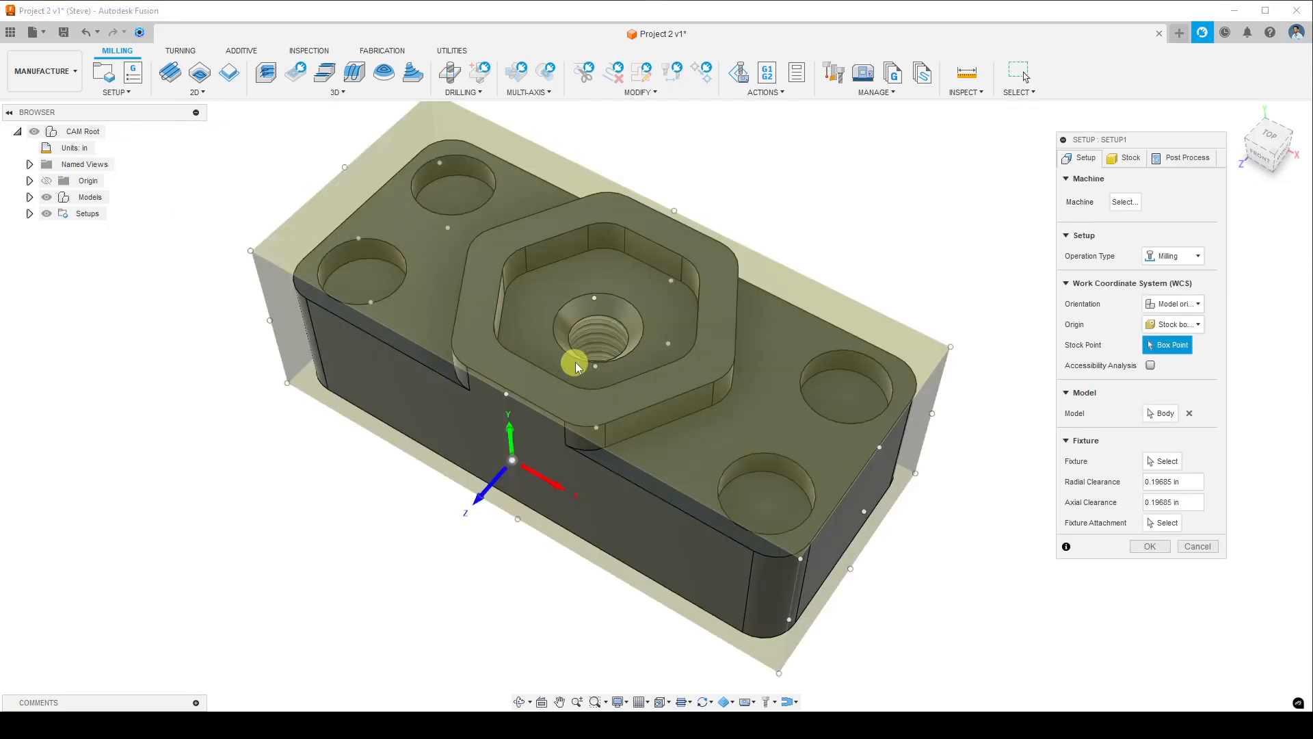
{"action": "middle_click_drag", "start_coordinate": [584, 409], "coordinate": [586, 343], "text": "shift"}
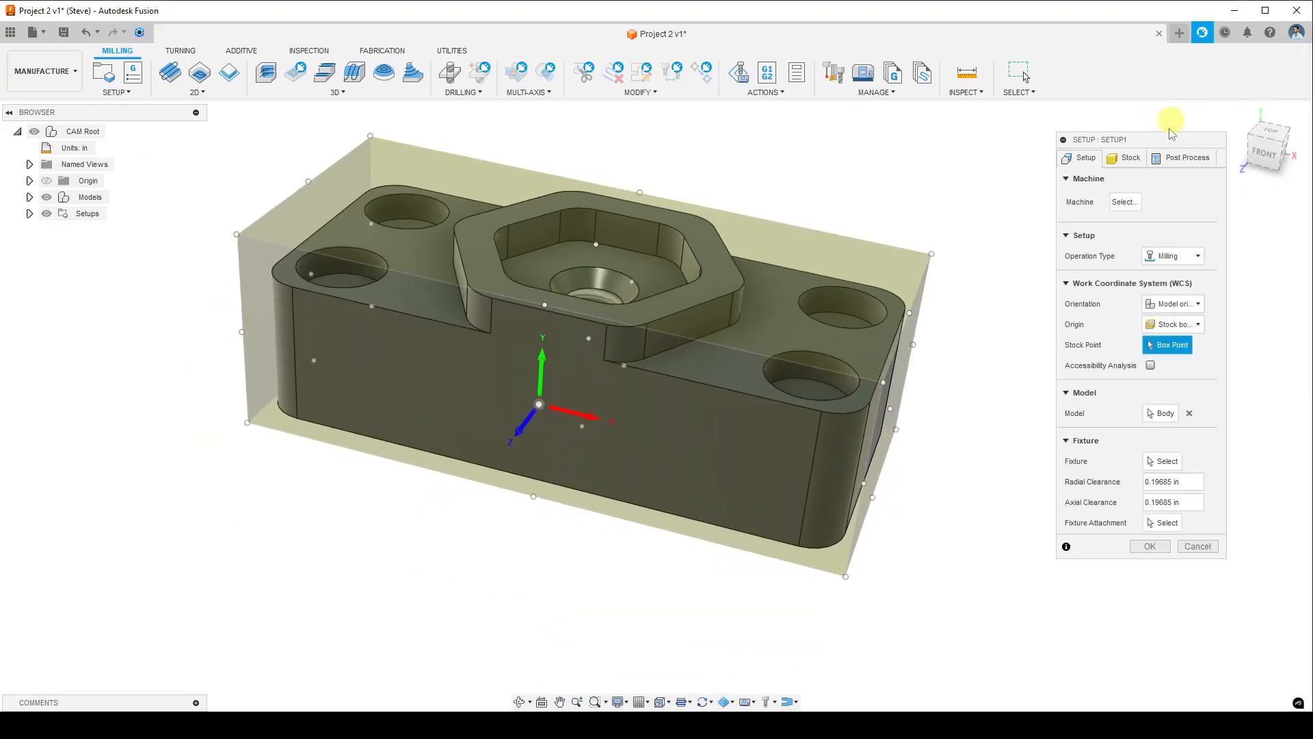
{"action": "left_click_drag", "start_coordinate": [1164, 144], "coordinate": [1092, 135]}
{"action": "mouse_move", "coordinate": [551, 332]}
{"action": "middle_mouse_down", "text": "shift"}
{"action": "mouse_move", "coordinate": [585, 333]}
{"action": "mouse_move", "coordinate": [557, 334]}
{"action": "middle_mouse_up", "text": "shift"}
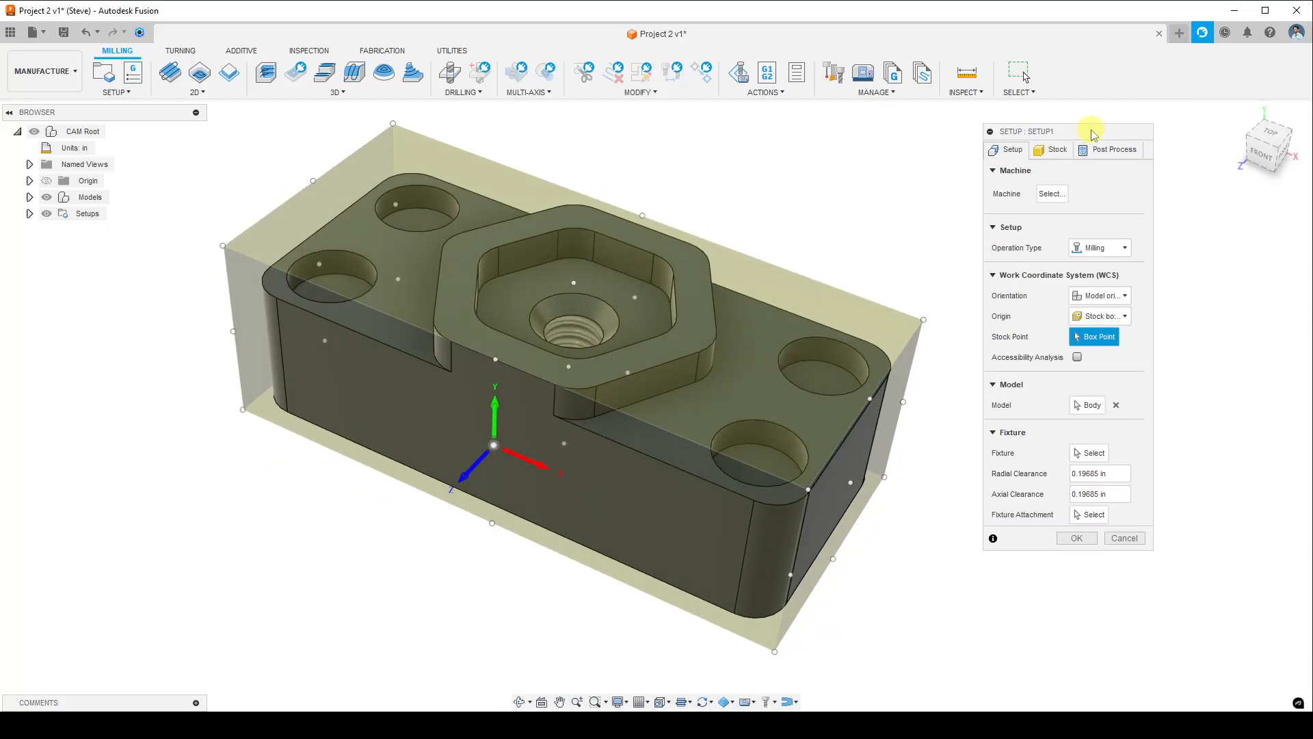
{"action": "left_click_drag", "start_coordinate": [1093, 134], "coordinate": [1119, 128]}
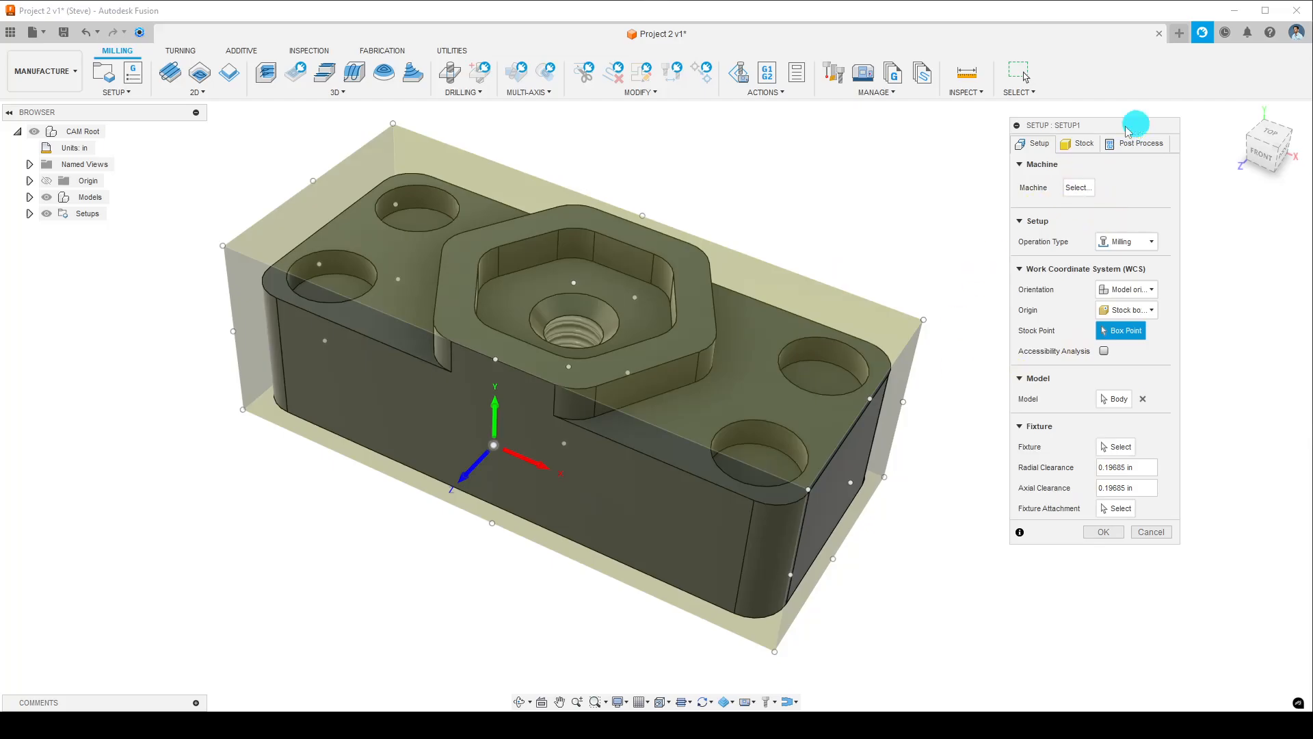
{"action": "left_click_drag", "start_coordinate": [1137, 128], "coordinate": [1101, 134]}
{"action": "middle_click_drag", "start_coordinate": [852, 265], "coordinate": [809, 293], "text": "shift"}
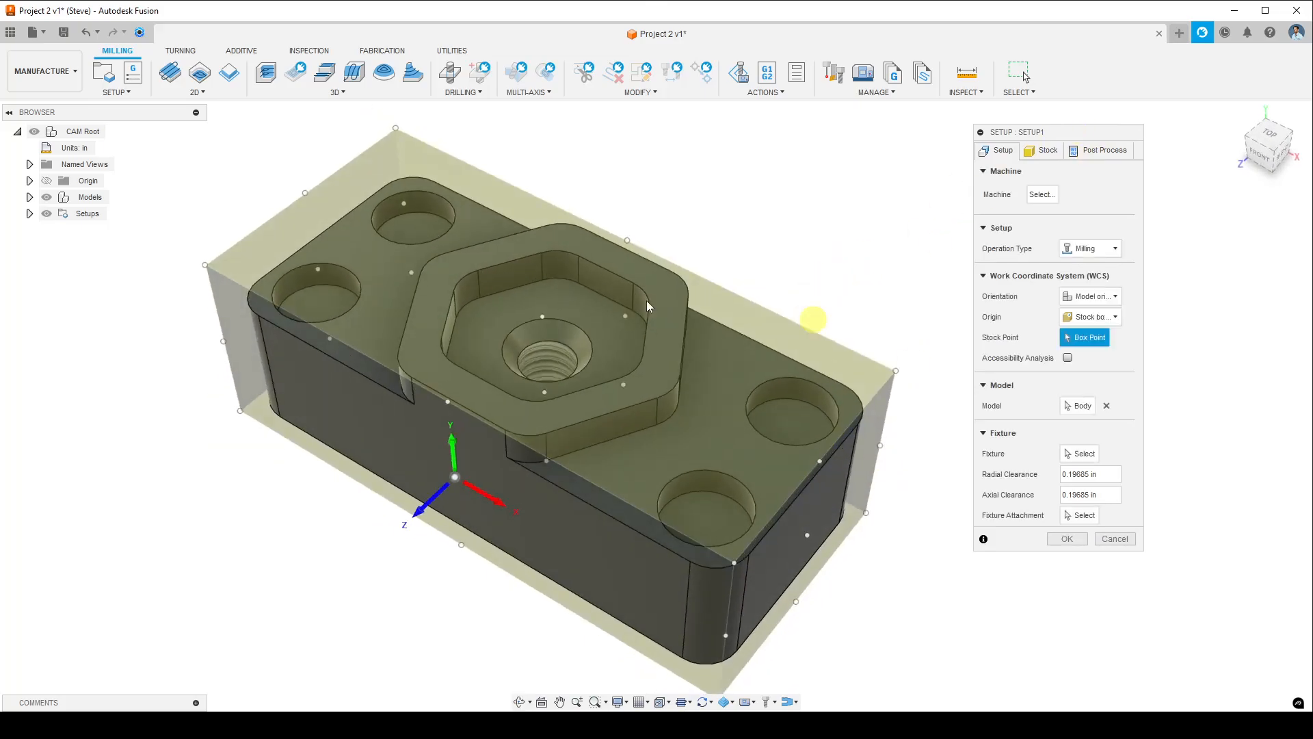
{"action": "middle_click_drag", "start_coordinate": [760, 312], "coordinate": [757, 293], "text": "shift"}
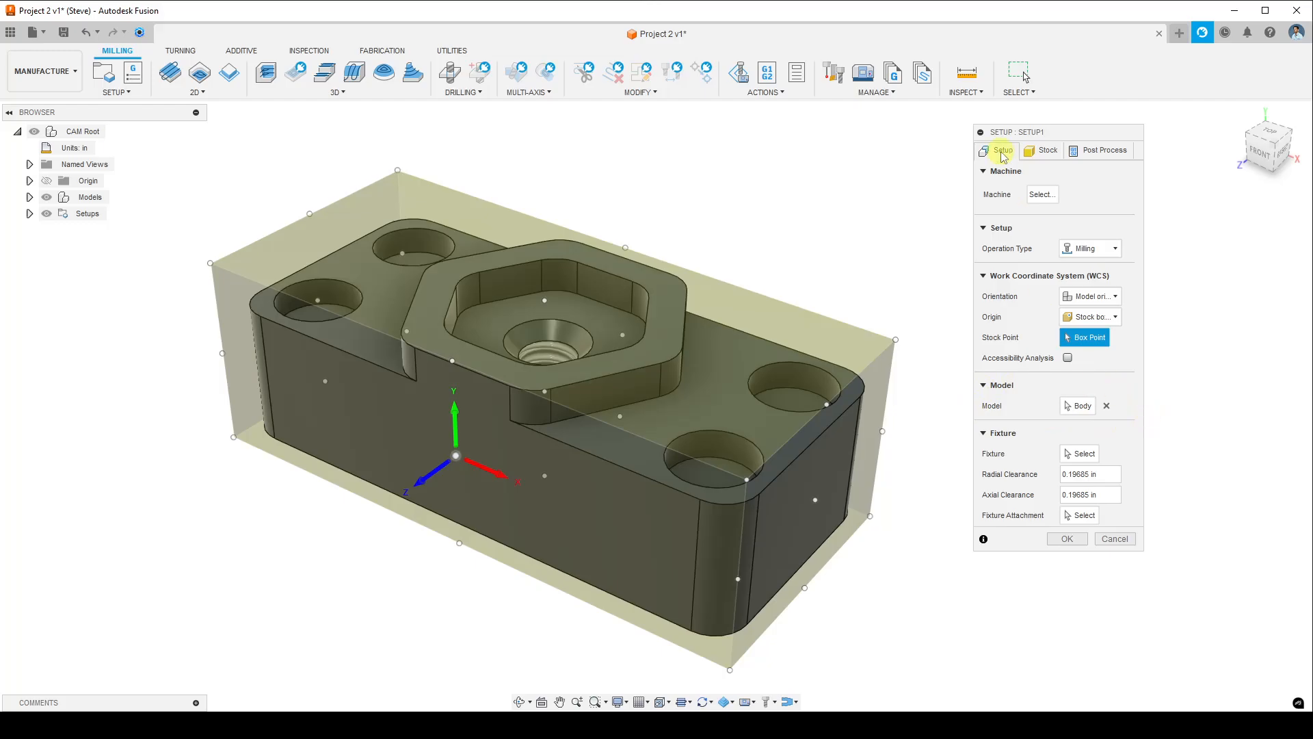
Examine which body is assigned as the setup's model in the model tree and which operation types are available
{"action": "left_click", "coordinate": [1079, 406]}
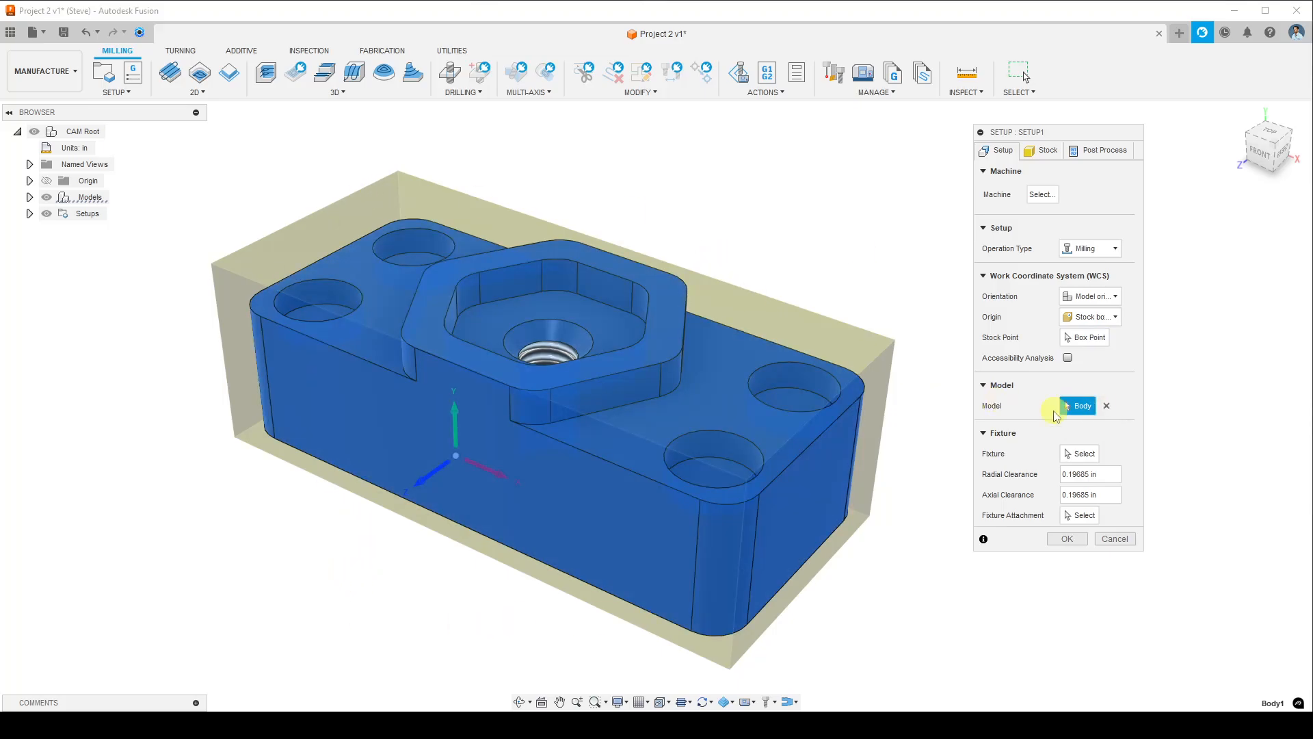
{"action": "left_click", "coordinate": [30, 197]}
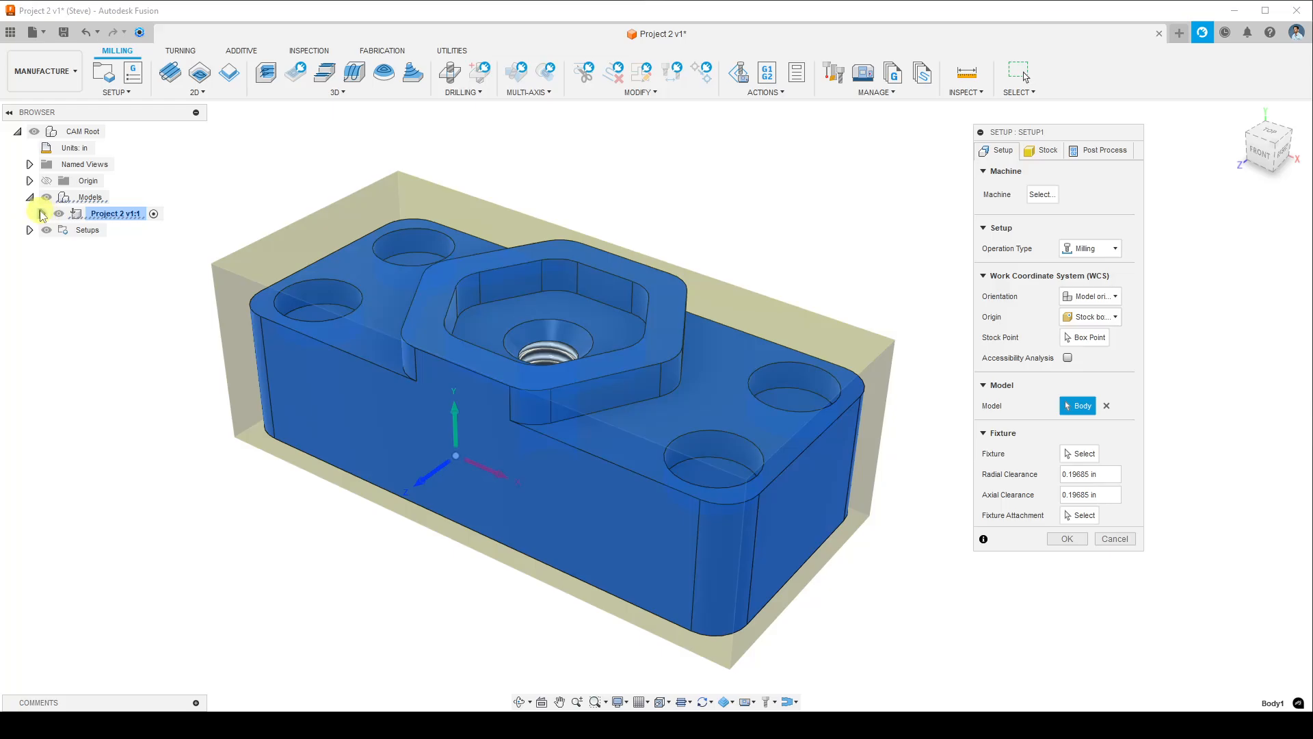
{"action": "left_click", "coordinate": [42, 213]}
{"action": "left_click", "coordinate": [55, 262]}
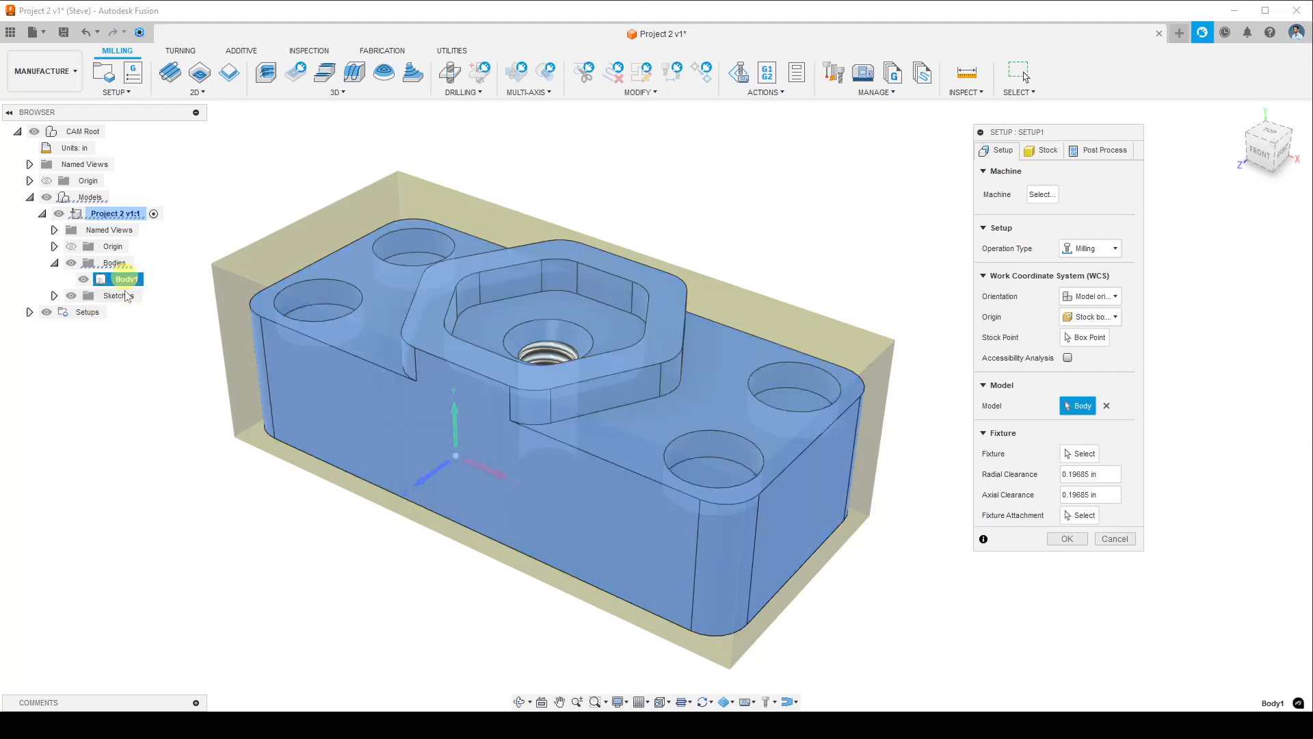
{"action": "left_click", "coordinate": [54, 262]}
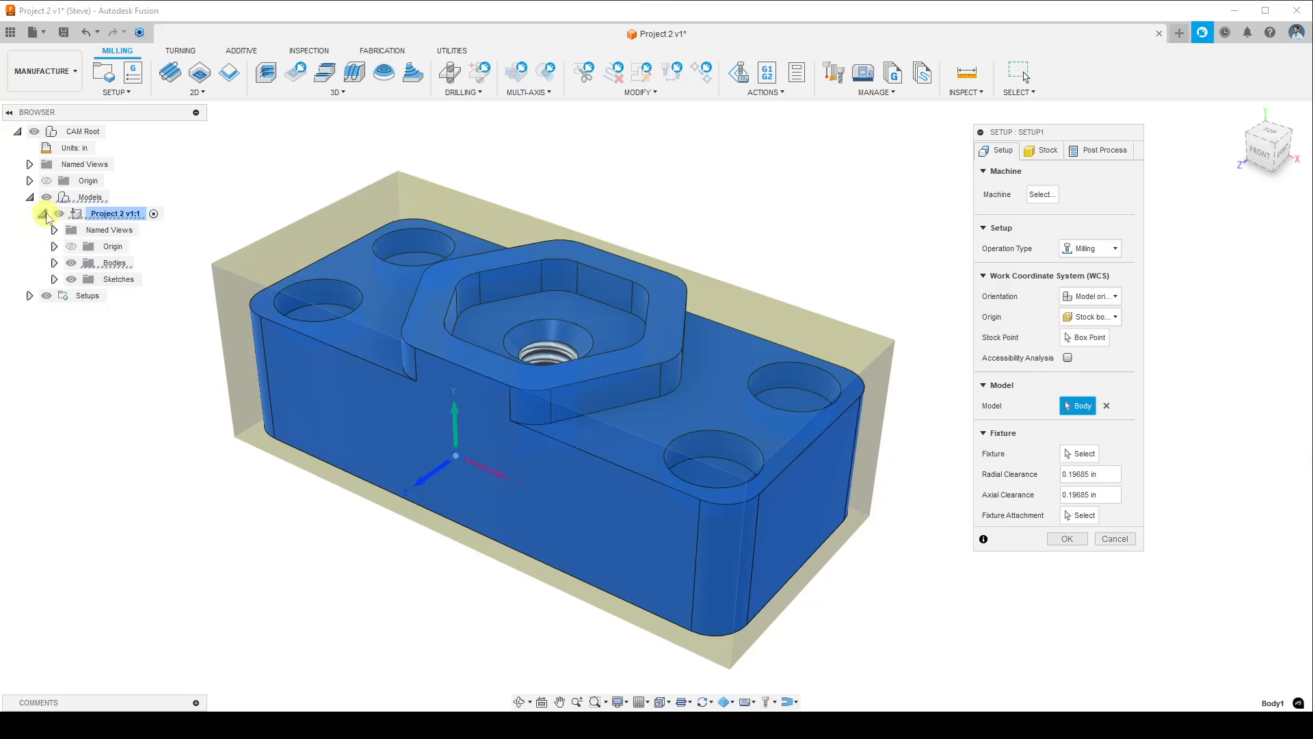
{"action": "left_click", "coordinate": [43, 214]}
{"action": "left_click", "coordinate": [29, 197]}
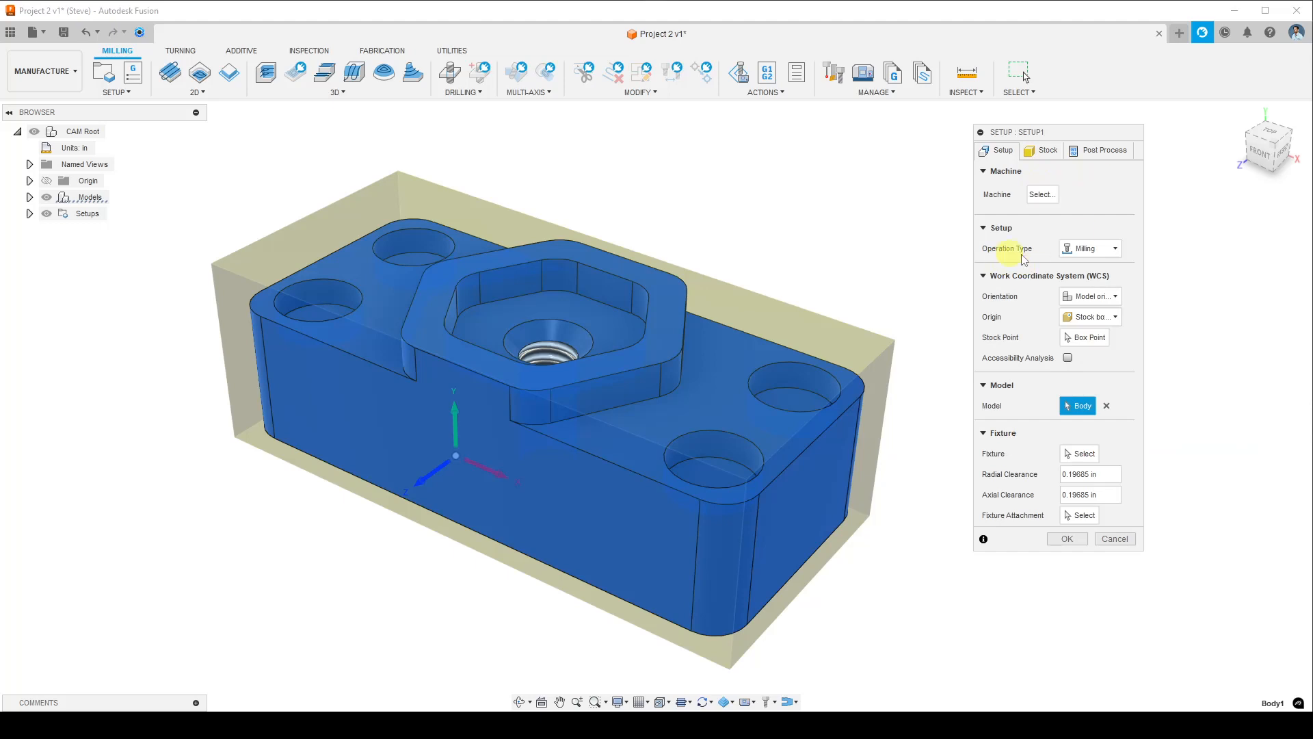
{"action": "left_click", "coordinate": [1116, 249]}
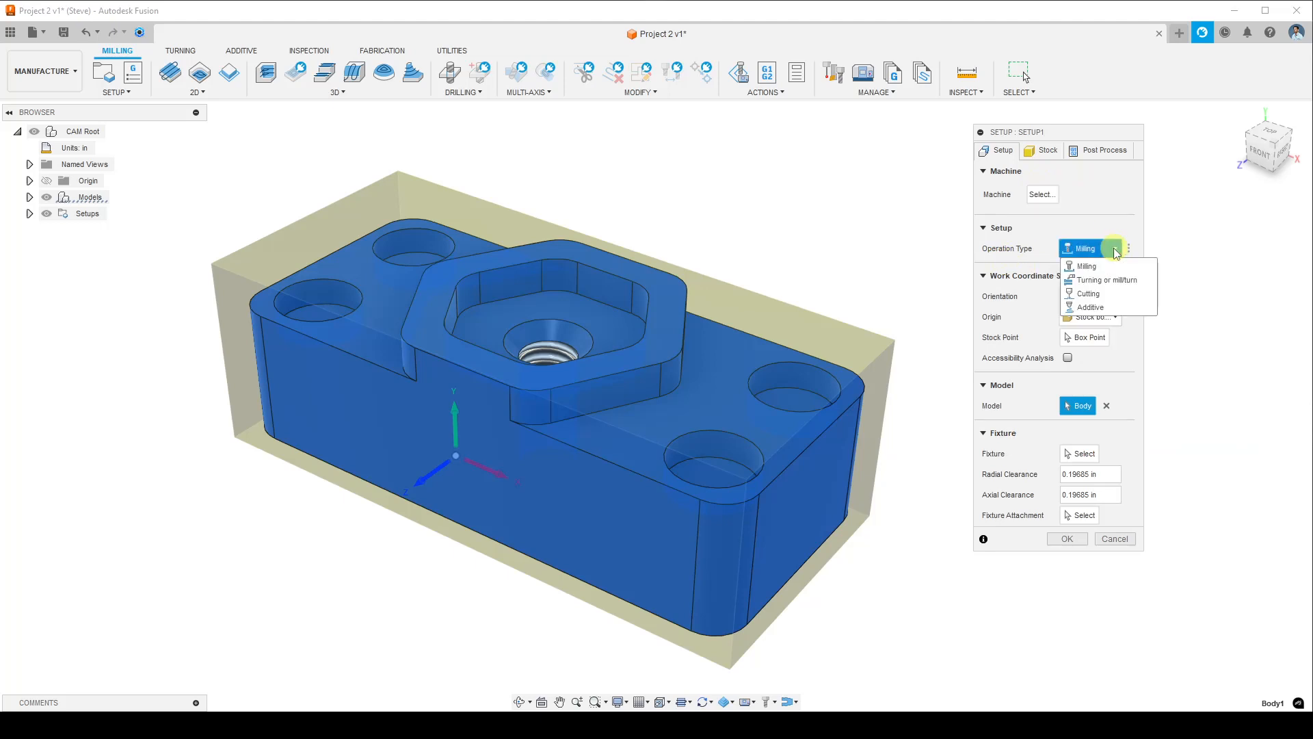
{"action": "left_click", "coordinate": [1115, 251]}
{"action": "left_click", "coordinate": [1116, 251]}
{"action": "left_click", "coordinate": [1115, 251]}
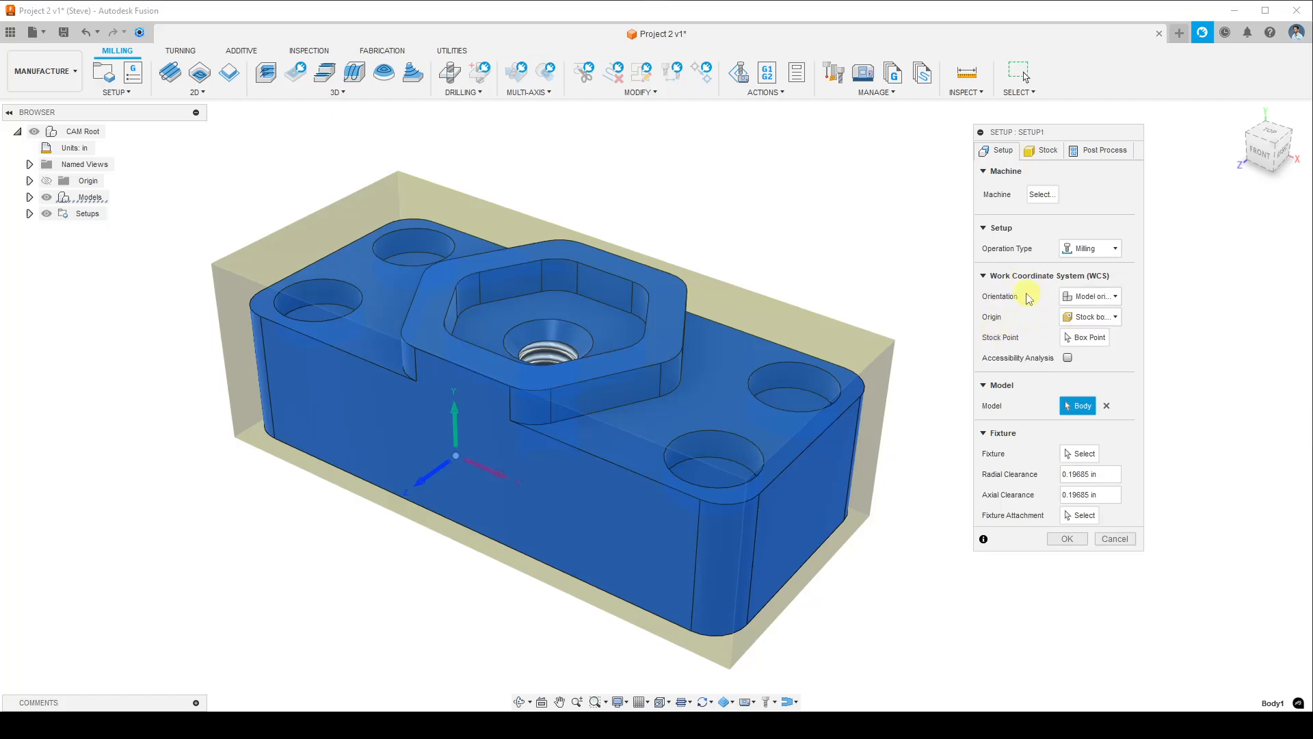
Set the work coordinate system orientation to Z axis/plane & X axis and use the plate's upper face beside the hexagonal boss for Z
{"action": "left_click", "coordinate": [1114, 298]}
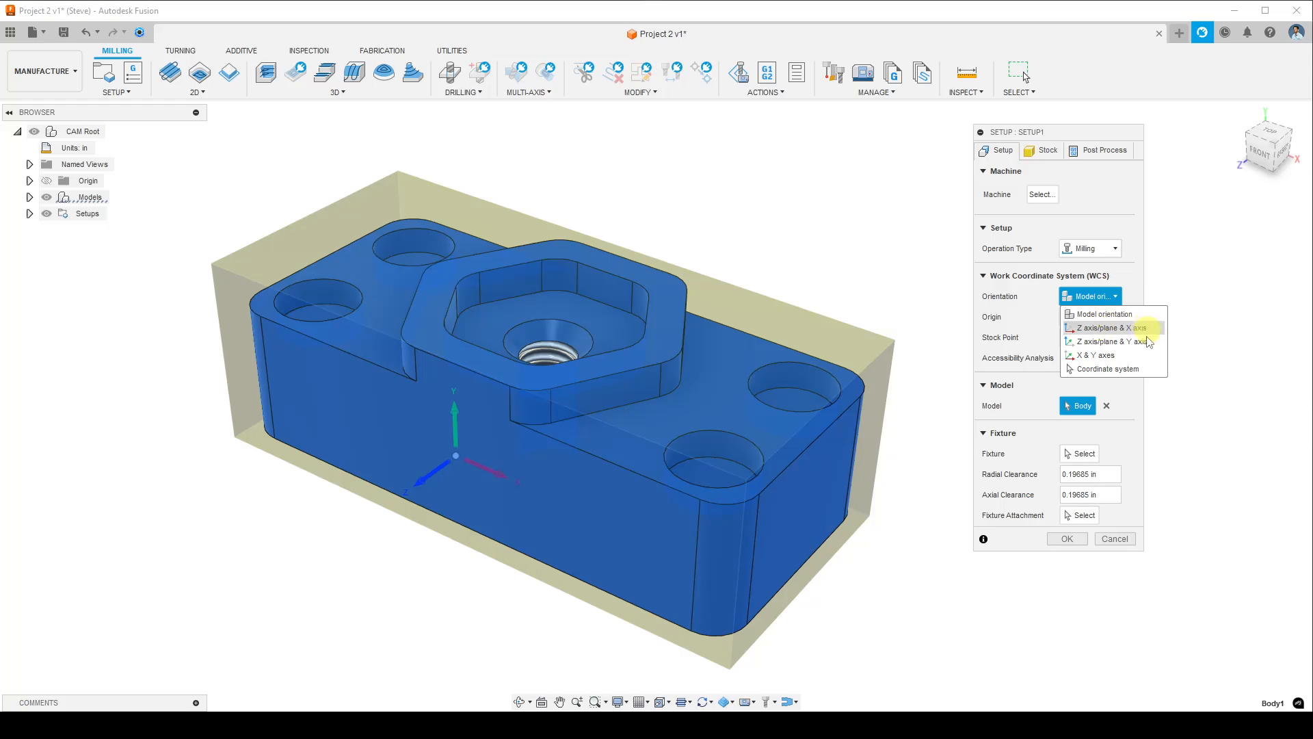
{"action": "left_click", "coordinate": [1114, 331]}
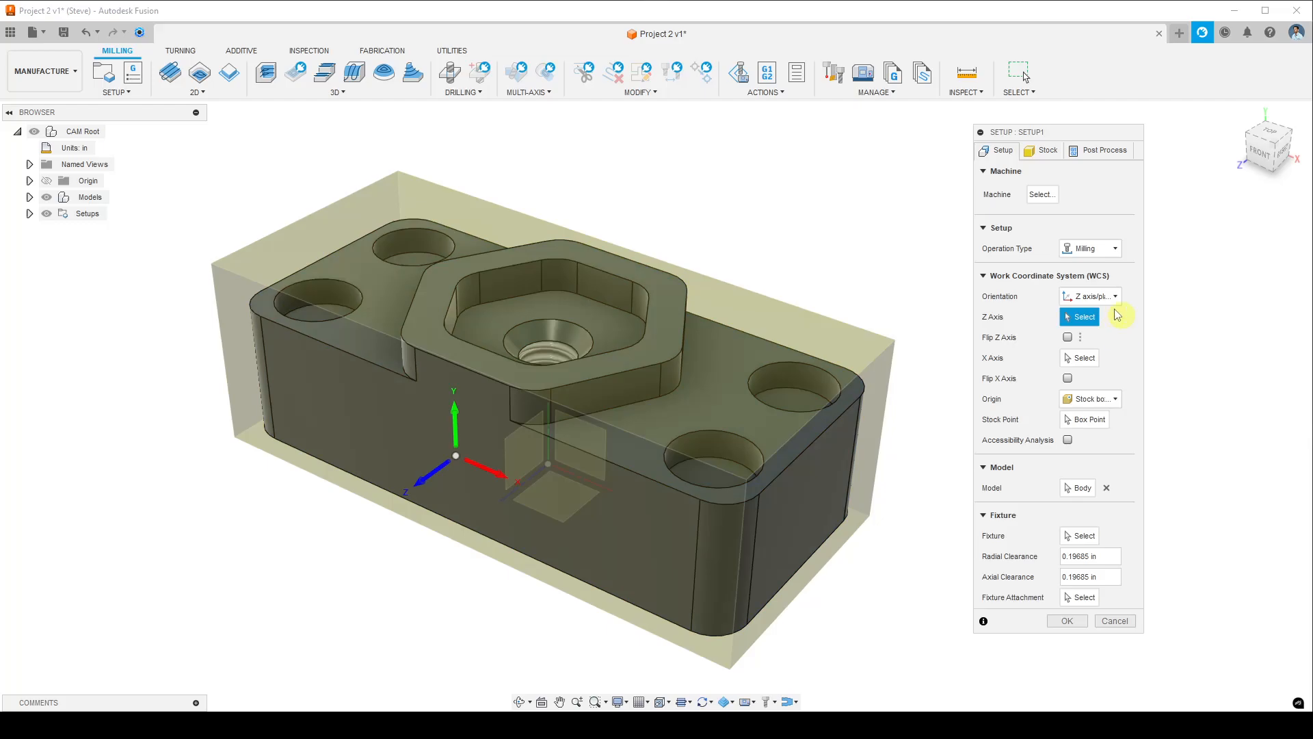
{"action": "left_click", "coordinate": [1082, 320]}
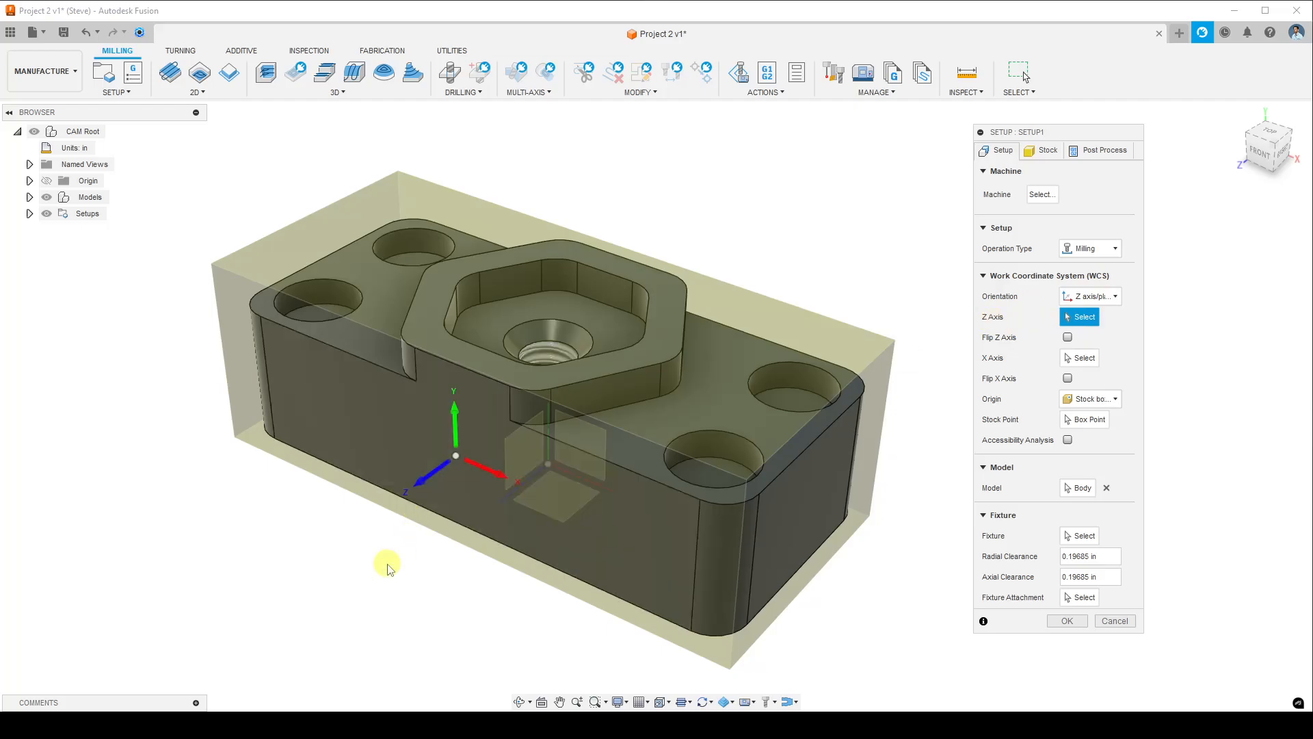
{"action": "middle_click_drag", "start_coordinate": [321, 555], "coordinate": [415, 396]}
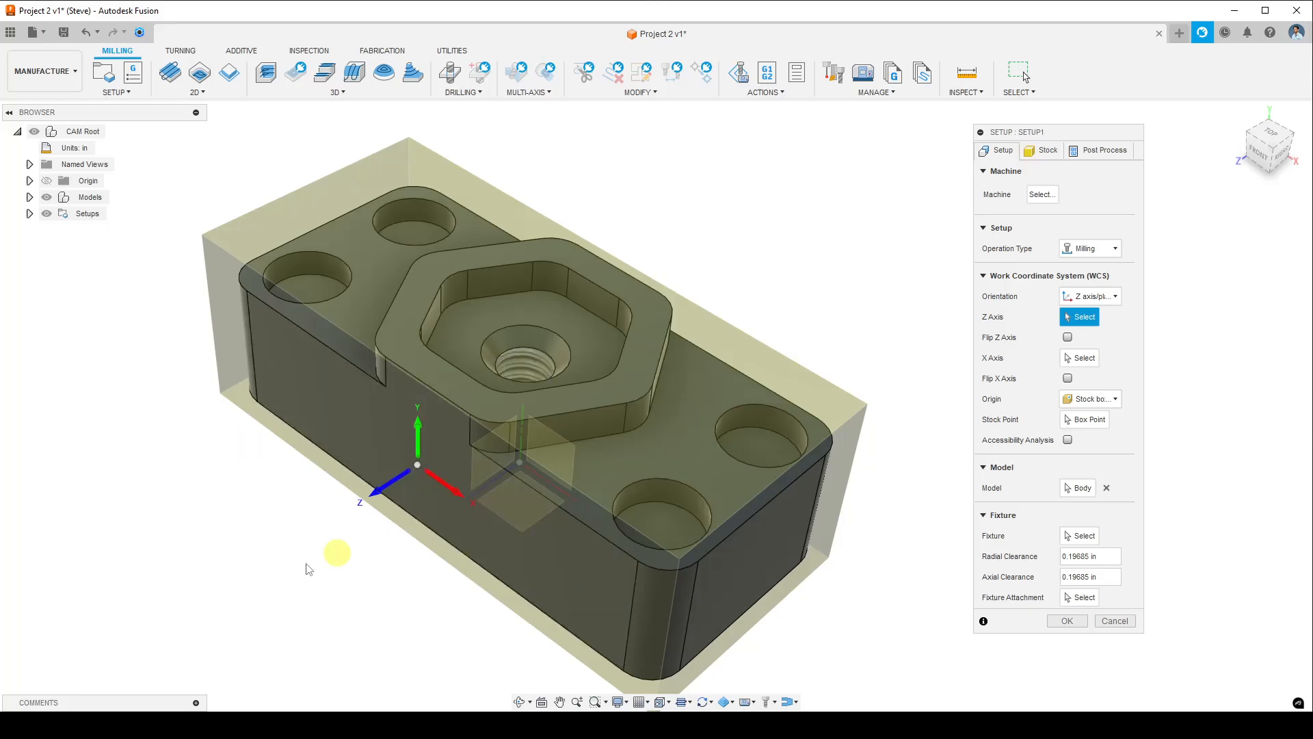
{"action": "middle_click_drag", "start_coordinate": [223, 598], "coordinate": [259, 543], "text": "shift"}
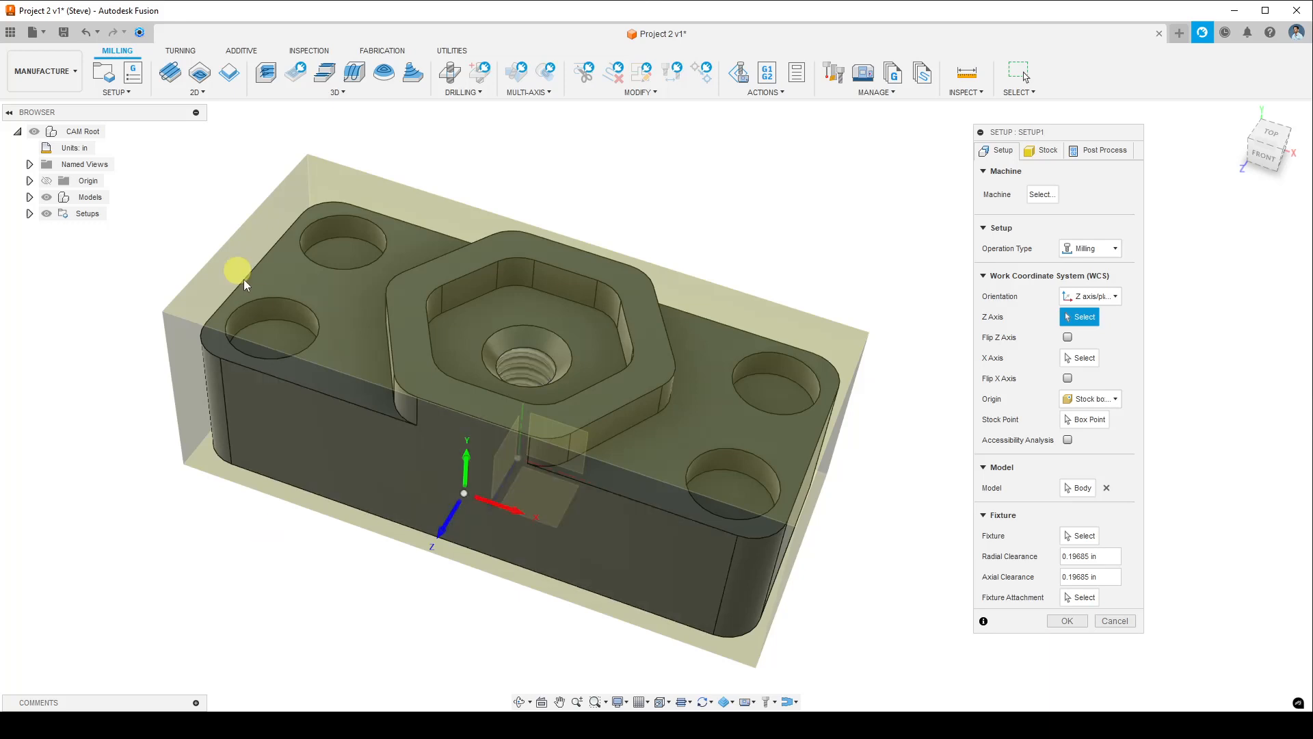
{"action": "middle_click_drag", "start_coordinate": [344, 590], "coordinate": [548, 429], "text": "shift"}
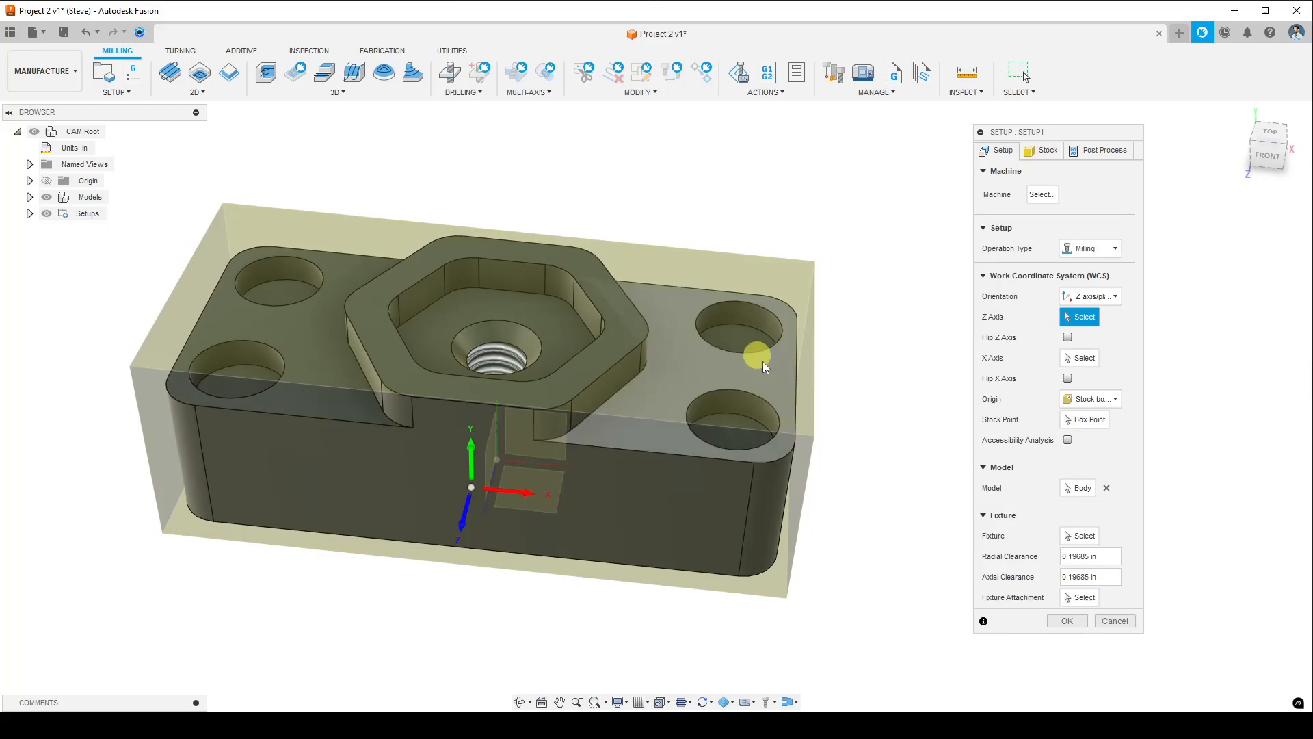
{"action": "mouse_move", "coordinate": [513, 580]}
{"action": "middle_mouse_down", "text": "shift"}
{"action": "mouse_move", "coordinate": [504, 566]}
{"action": "mouse_move", "coordinate": [517, 565]}
{"action": "mouse_move", "coordinate": [518, 580]}
{"action": "mouse_move", "coordinate": [507, 568]}
{"action": "mouse_move", "coordinate": [440, 577]}
{"action": "mouse_move", "coordinate": [383, 562]}
{"action": "mouse_move", "coordinate": [516, 577]}
{"action": "mouse_move", "coordinate": [528, 570]}
{"action": "mouse_move", "coordinate": [515, 554]}
{"action": "mouse_move", "coordinate": [521, 571]}
{"action": "middle_mouse_up", "text": "shift"}
{"action": "scroll", "coordinate": [529, 536], "scroll_direction": "up", "scroll_amount": 3}
{"action": "scroll", "coordinate": [521, 517], "scroll_direction": "down", "scroll_amount": 3}
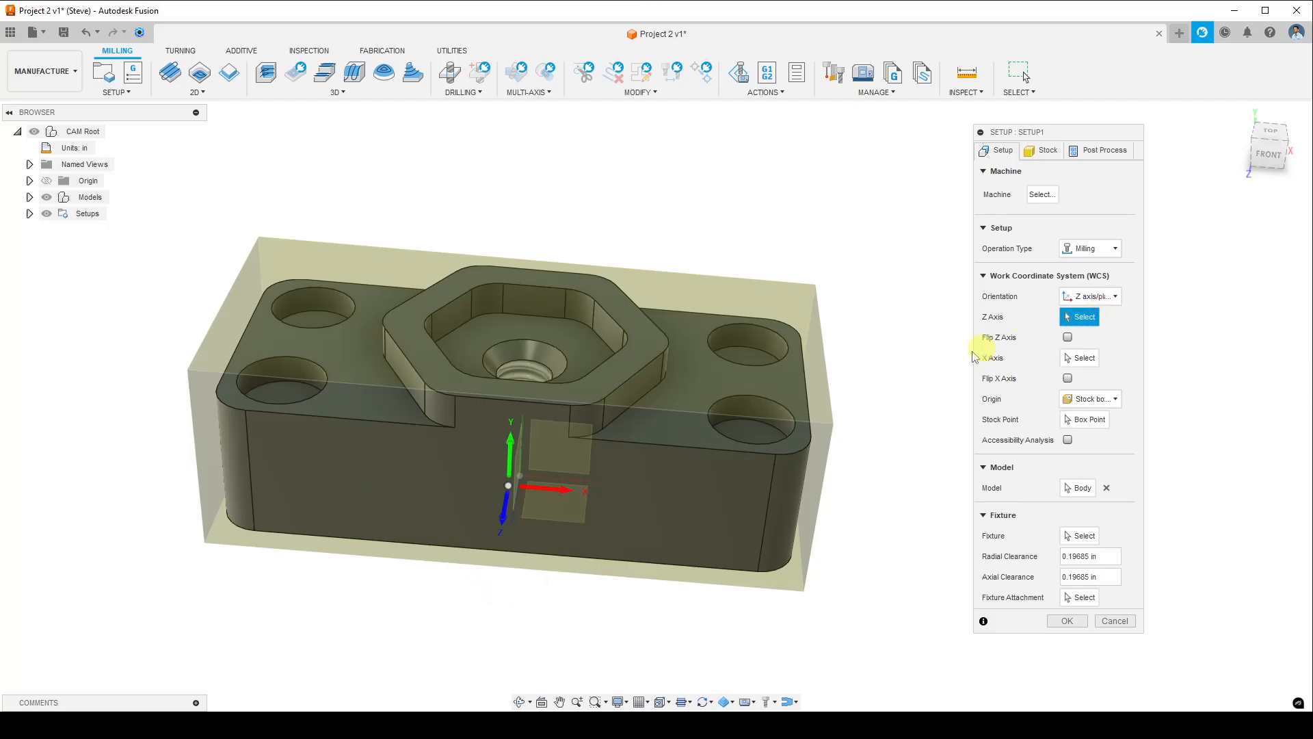
{"action": "left_click", "coordinate": [685, 392]}
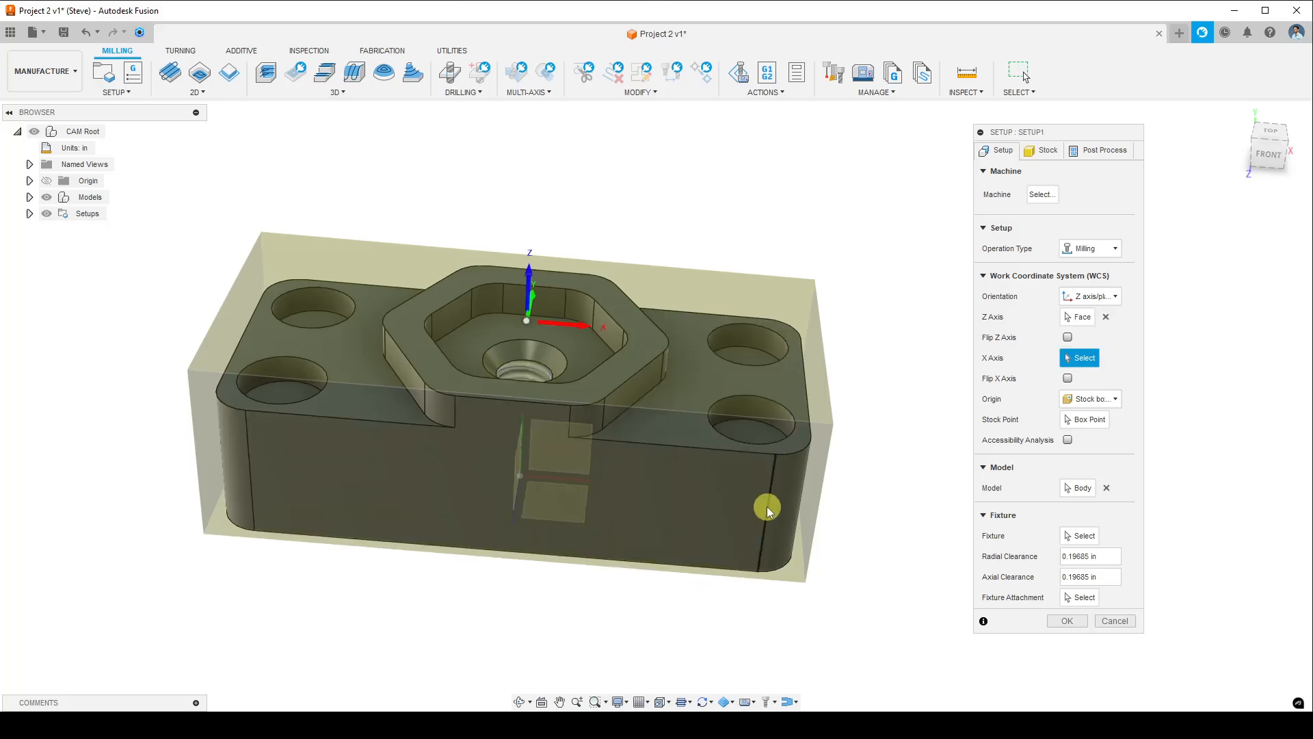
Align the work coordinate system's X axis with the long upper front edge of the plate
{"action": "middle_click_drag", "start_coordinate": [634, 551], "coordinate": [560, 489], "text": "shift"}
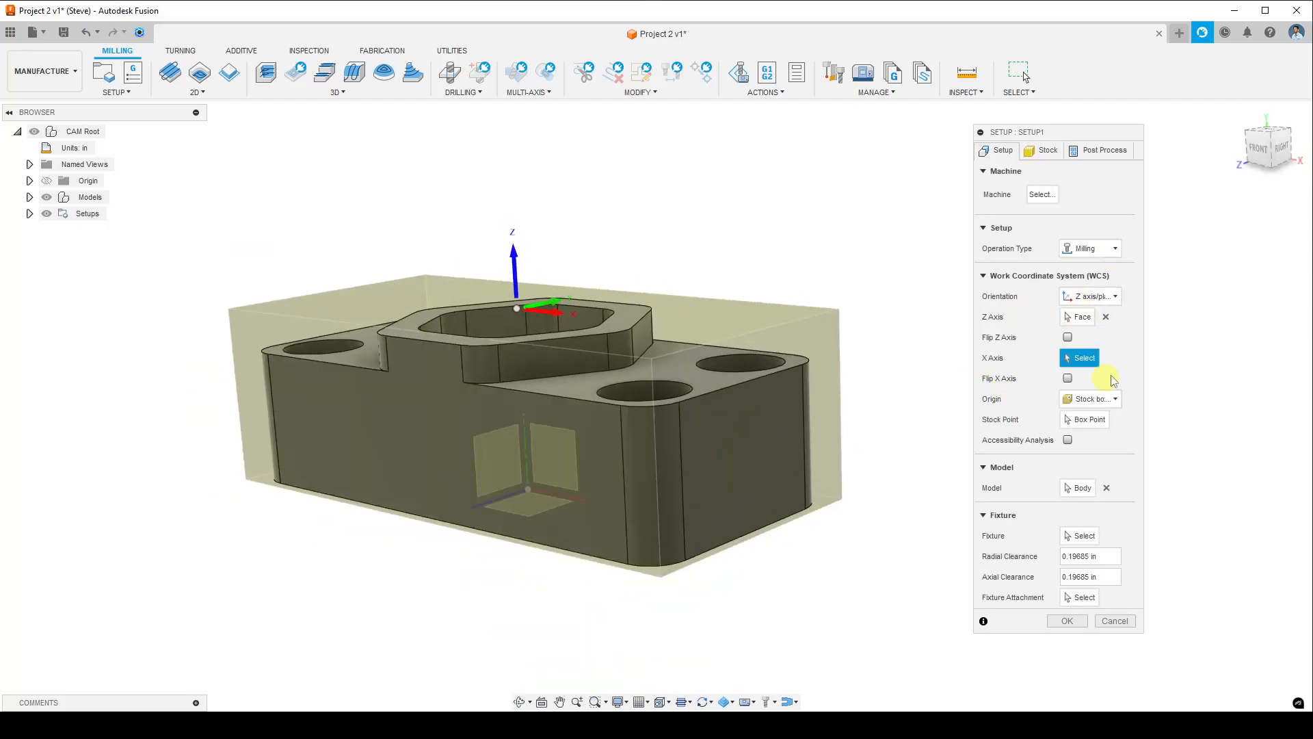
{"action": "middle_click_drag", "start_coordinate": [454, 346], "coordinate": [488, 372], "text": "shift"}
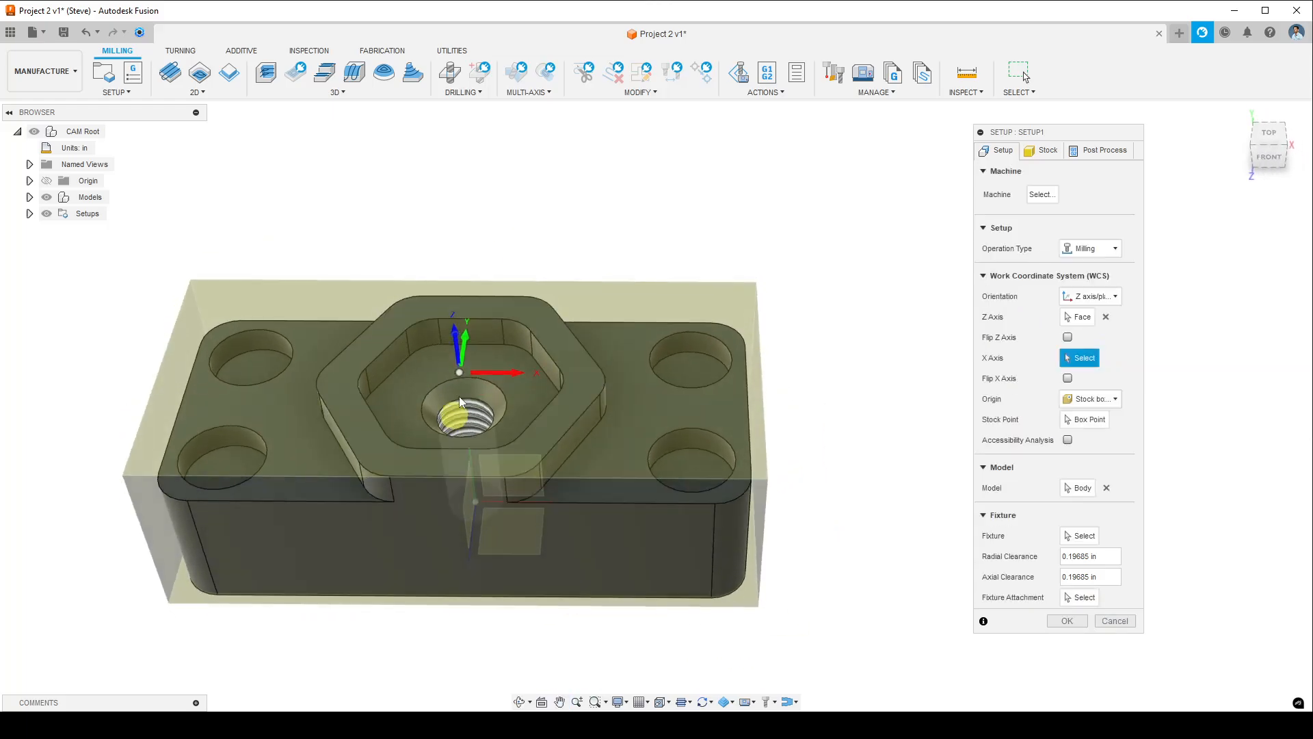
{"action": "mouse_move", "coordinate": [519, 566]}
{"action": "middle_mouse_down", "text": "shift"}
{"action": "mouse_move", "coordinate": [528, 559]}
{"action": "mouse_move", "coordinate": [510, 574]}
{"action": "middle_mouse_up", "text": "shift"}
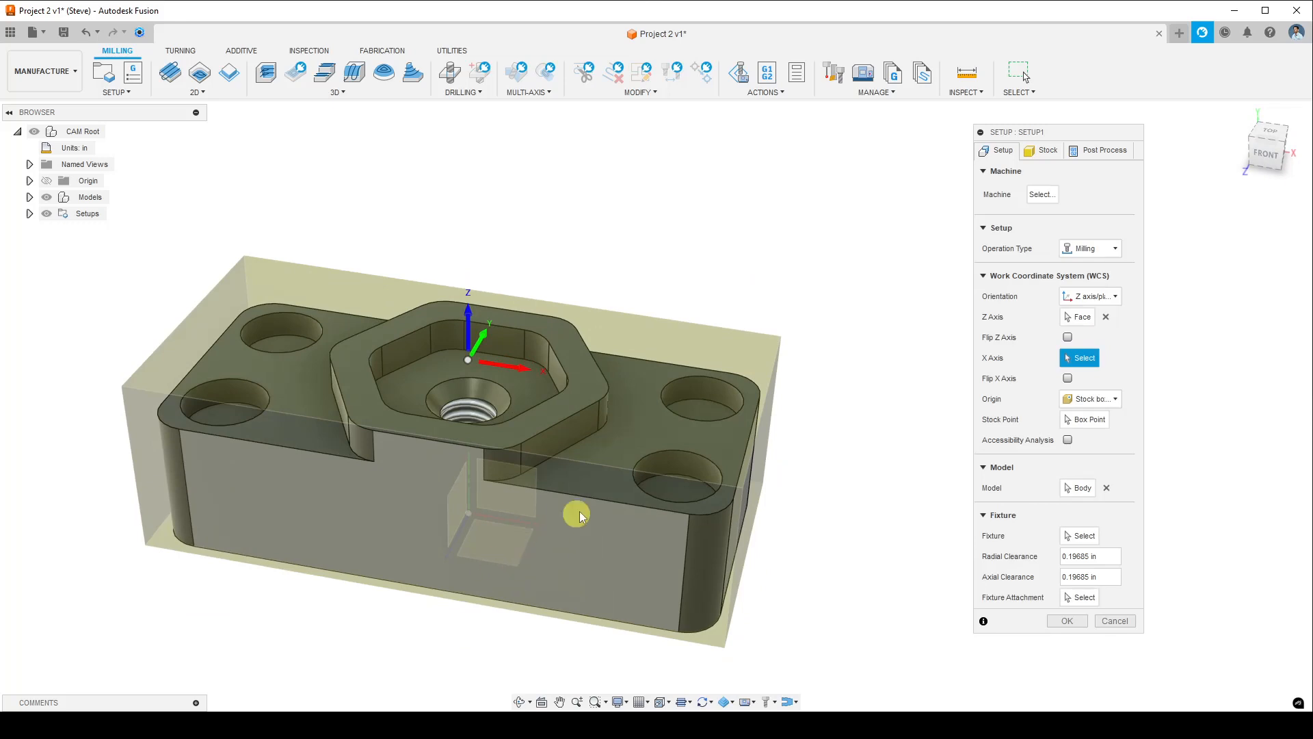
{"action": "left_click", "coordinate": [595, 502]}
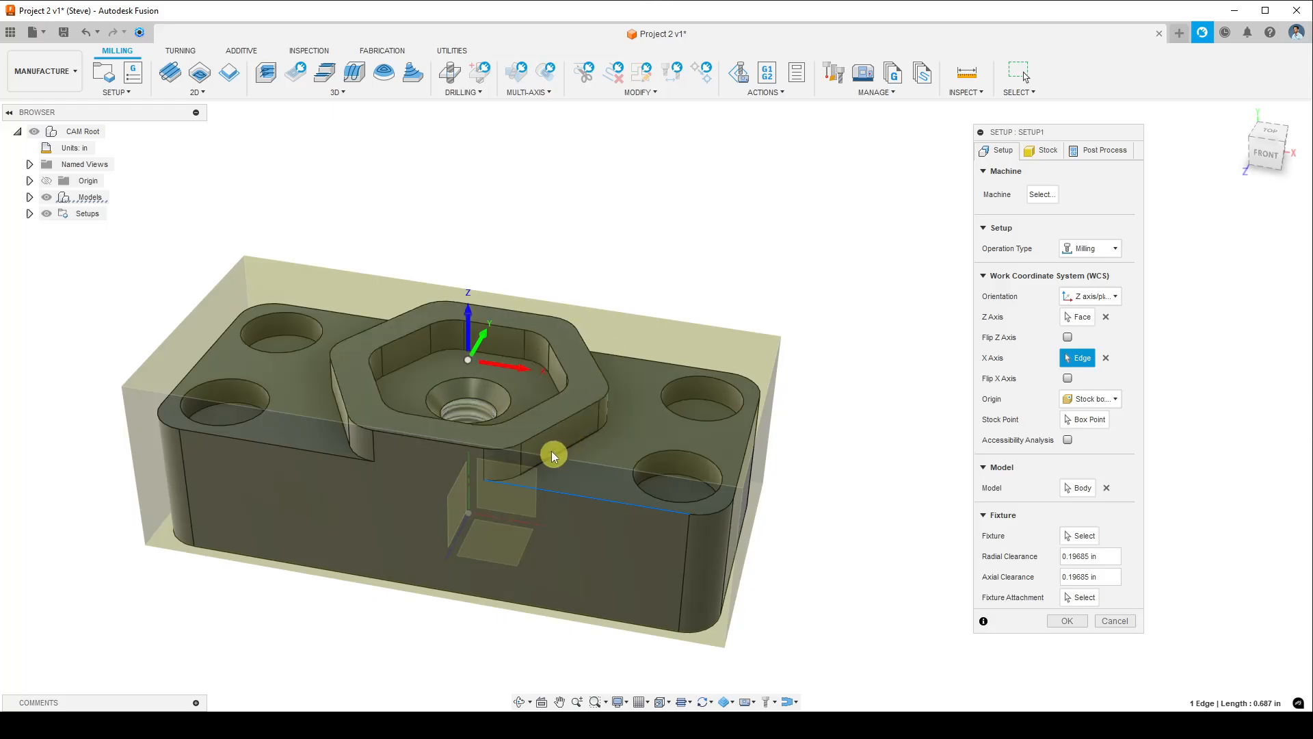
Flip the X axis direction on the model and reverse it back to its original direction
{"action": "left_click", "coordinate": [528, 368]}
{"action": "left_click", "coordinate": [416, 353]}
{"action": "left_click", "coordinate": [518, 368]}
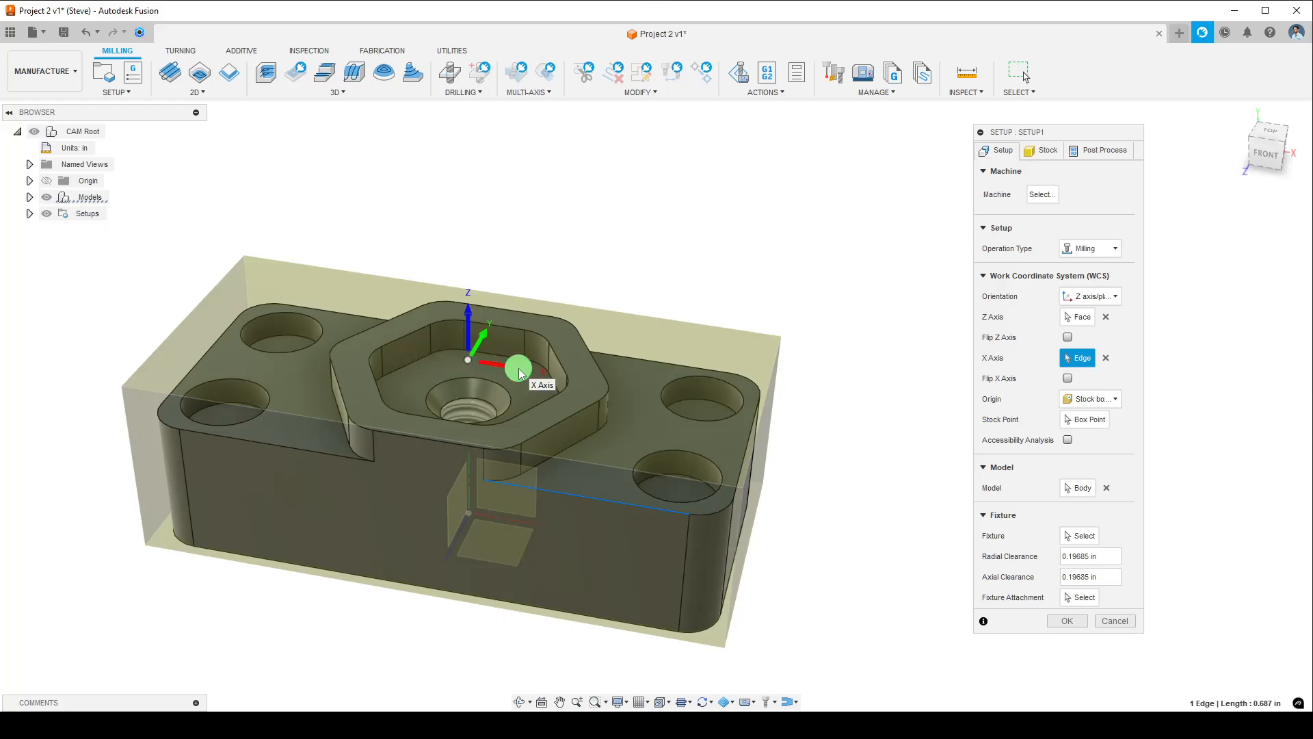
{"action": "left_click", "coordinate": [416, 353]}
{"action": "mouse_move", "coordinate": [433, 512]}
{"action": "middle_mouse_down", "text": "shift"}
{"action": "mouse_move", "coordinate": [454, 513]}
{"action": "mouse_move", "coordinate": [436, 519]}
{"action": "middle_mouse_up", "text": "shift"}
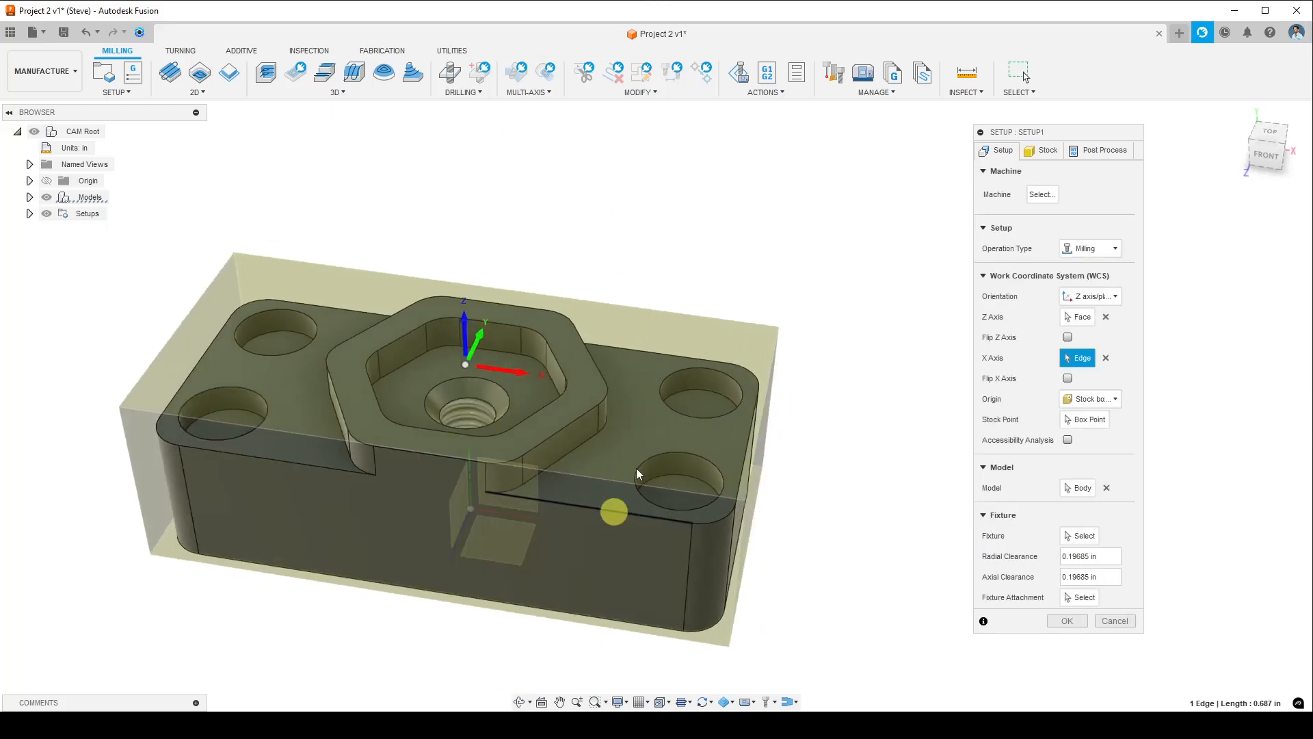
Move the work coordinate origin to the stock box's upper back-left corner, and return it to the center of the stock's top face
{"action": "middle_click_drag", "start_coordinate": [480, 425], "coordinate": [552, 539]}
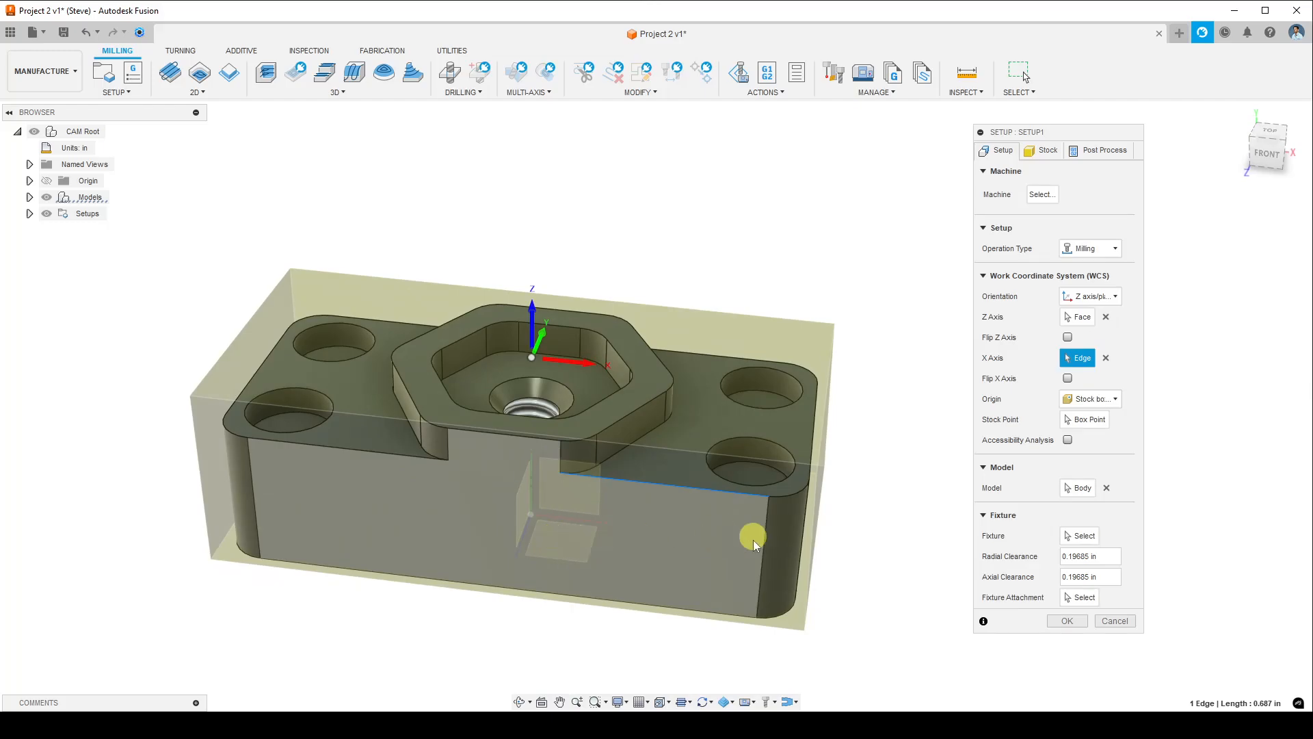
{"action": "mouse_move", "coordinate": [848, 540]}
{"action": "middle_mouse_down"}
{"action": "mouse_move", "coordinate": [807, 540]}
{"action": "mouse_move", "coordinate": [833, 538]}
{"action": "middle_mouse_up"}
{"action": "scroll", "coordinate": [833, 539], "scroll_direction": "up", "scroll_amount": 1}
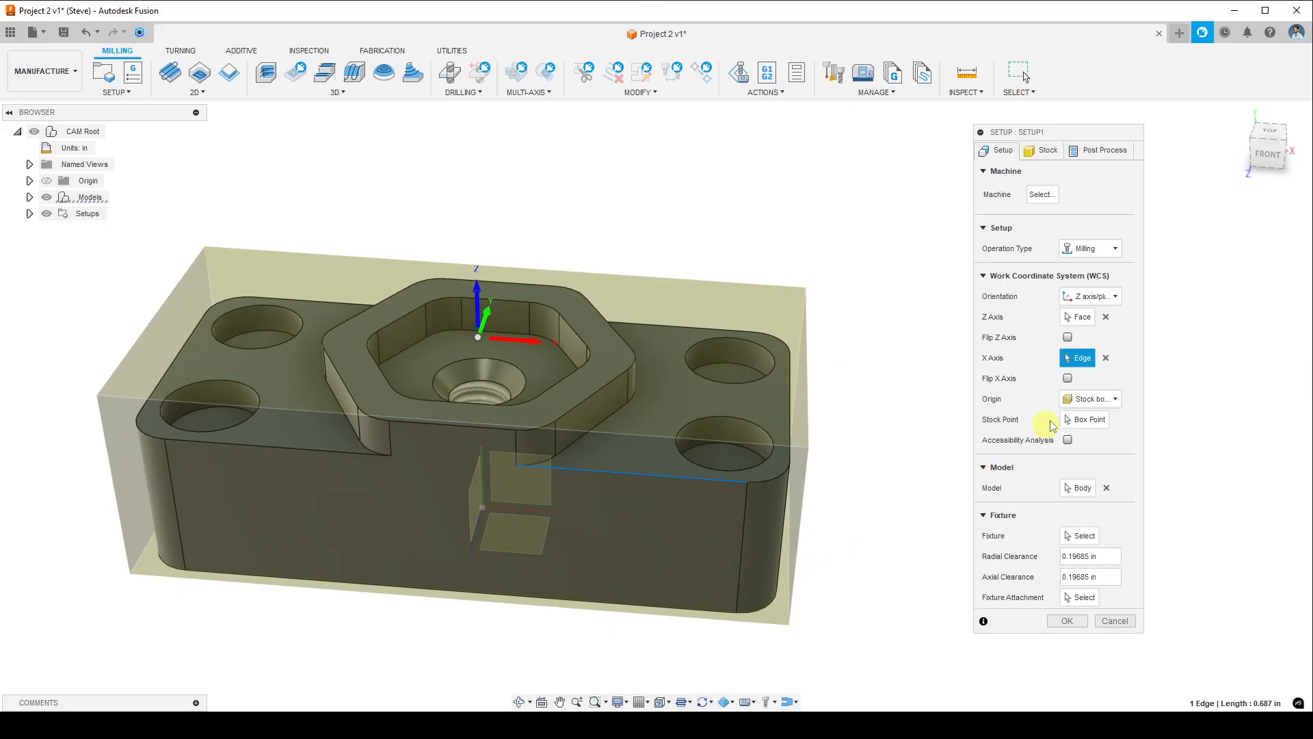
{"action": "left_click", "coordinate": [1108, 424]}
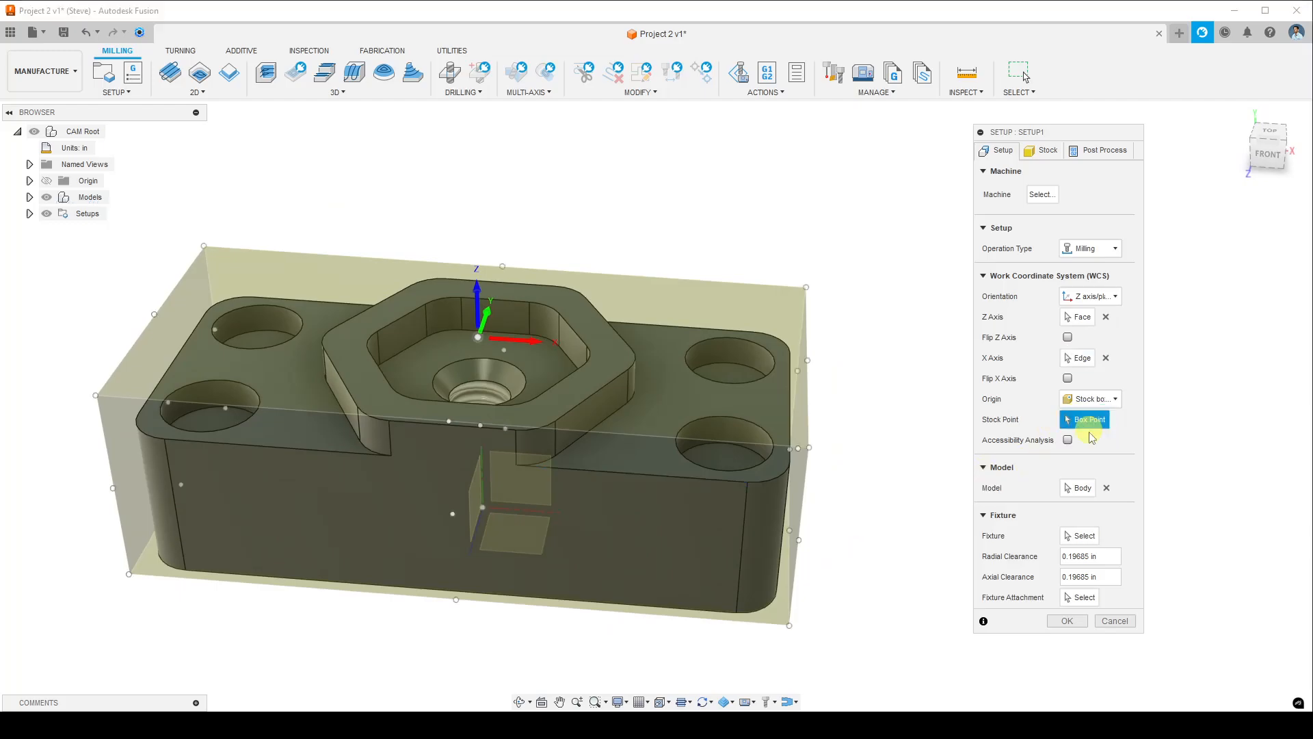
{"action": "mouse_move", "coordinate": [311, 552]}
{"action": "middle_mouse_down", "text": "shift"}
{"action": "mouse_move", "coordinate": [287, 540]}
{"action": "mouse_move", "coordinate": [298, 545]}
{"action": "middle_mouse_up", "text": "shift"}
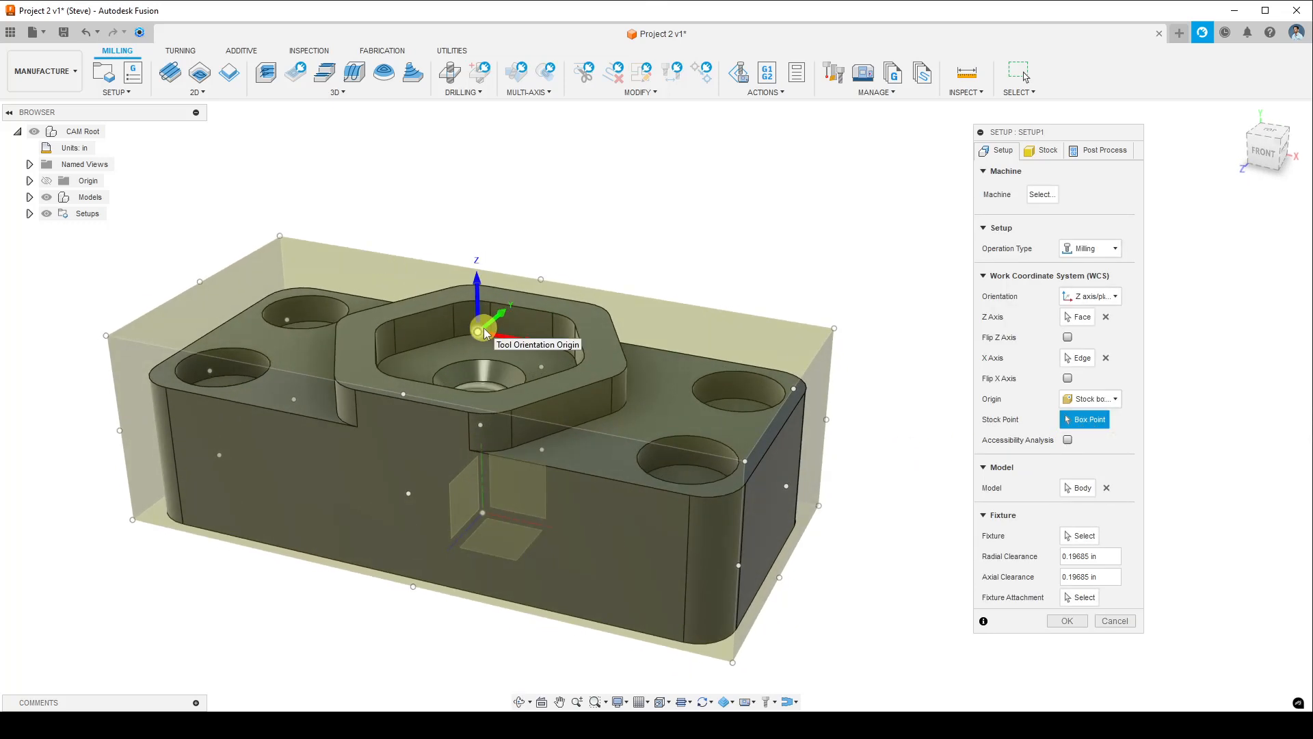
{"action": "left_click", "coordinate": [281, 237]}
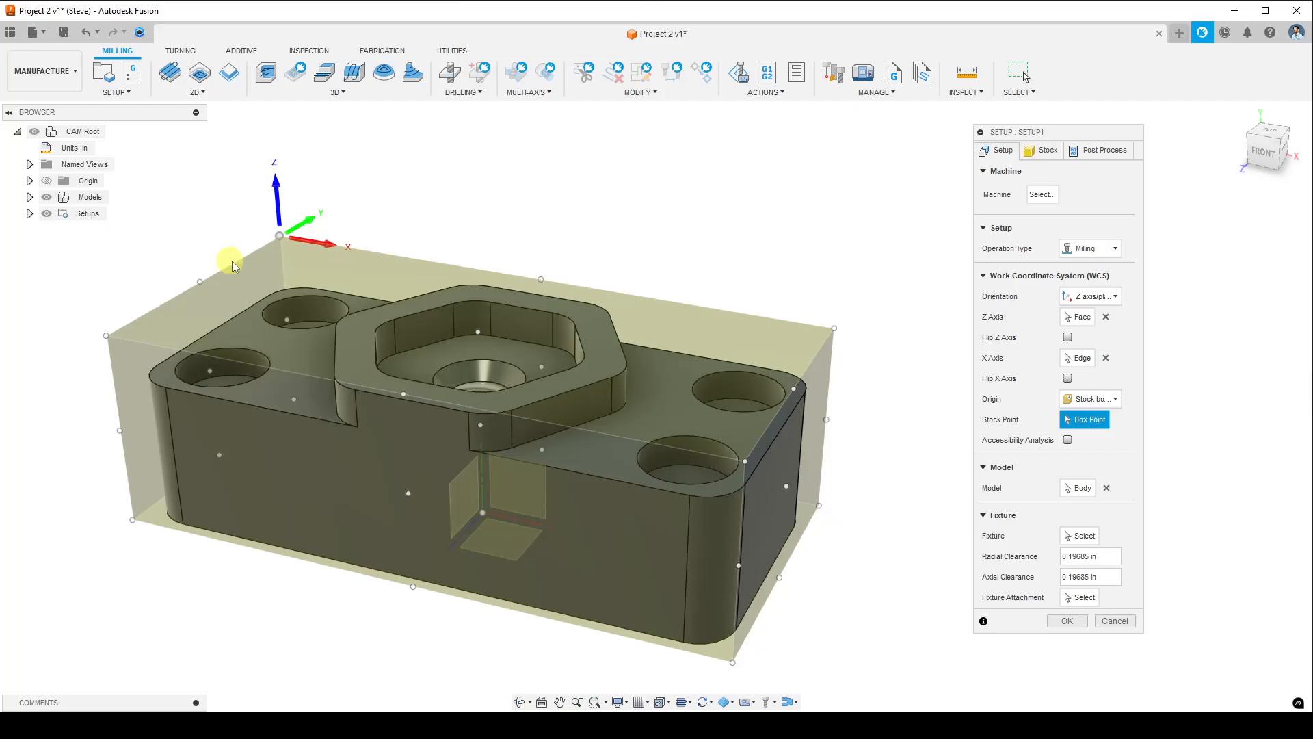
{"action": "left_click", "coordinate": [477, 332]}
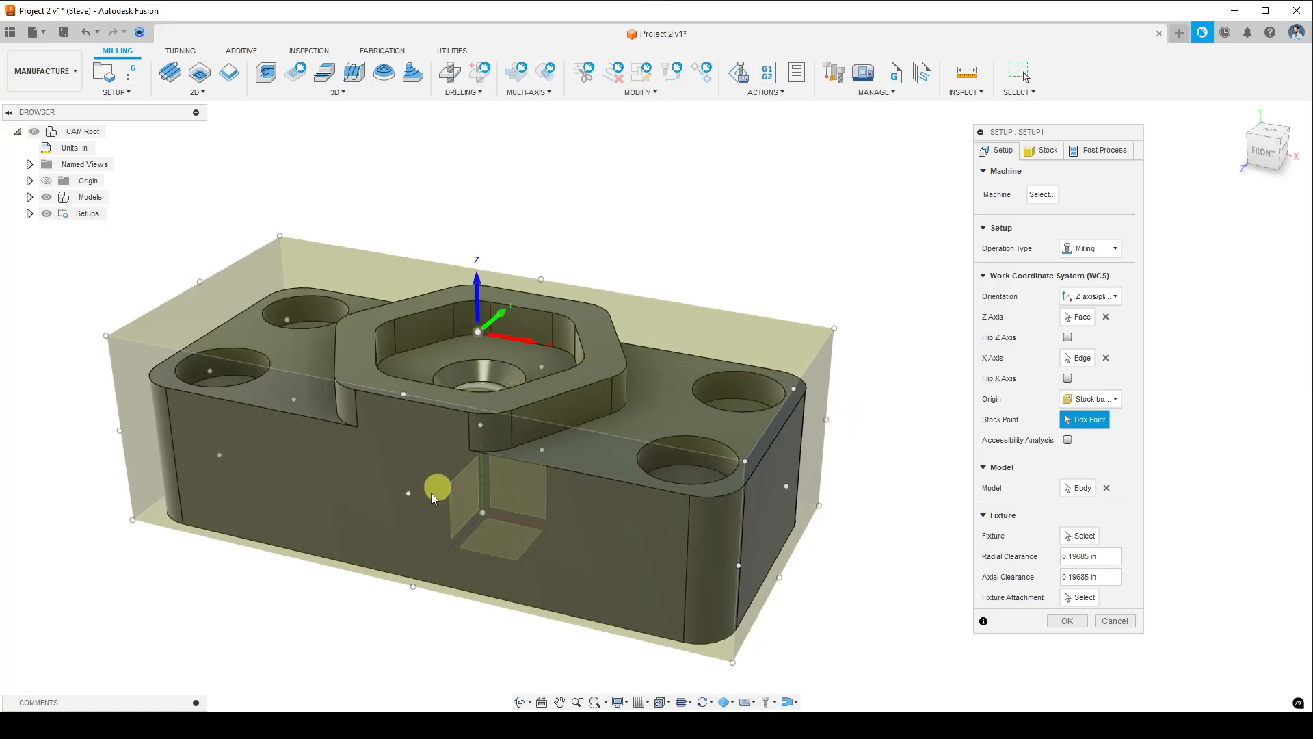
Examine the work coordinate system's origin and axis directions on the stock box from several angles
{"action": "middle_click_drag", "start_coordinate": [388, 535], "coordinate": [552, 325], "text": "shift"}
{"action": "middle_click_drag", "start_coordinate": [559, 293], "coordinate": [572, 370], "text": "shift"}
{"action": "middle_click_drag", "start_coordinate": [448, 356], "coordinate": [459, 379]}
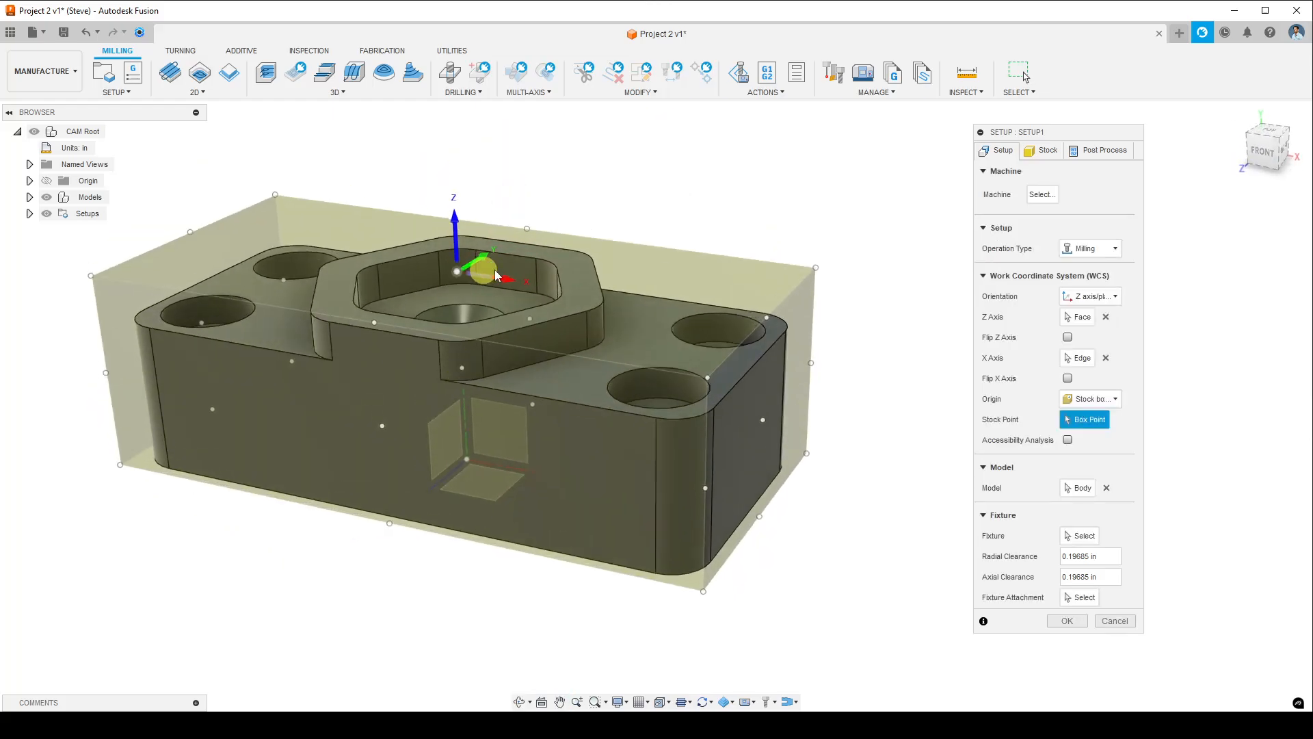
{"action": "mouse_move", "coordinate": [419, 478]}
{"action": "middle_mouse_down", "text": "shift"}
{"action": "mouse_move", "coordinate": [419, 460]}
{"action": "mouse_move", "coordinate": [402, 478]}
{"action": "middle_mouse_up", "text": "shift"}
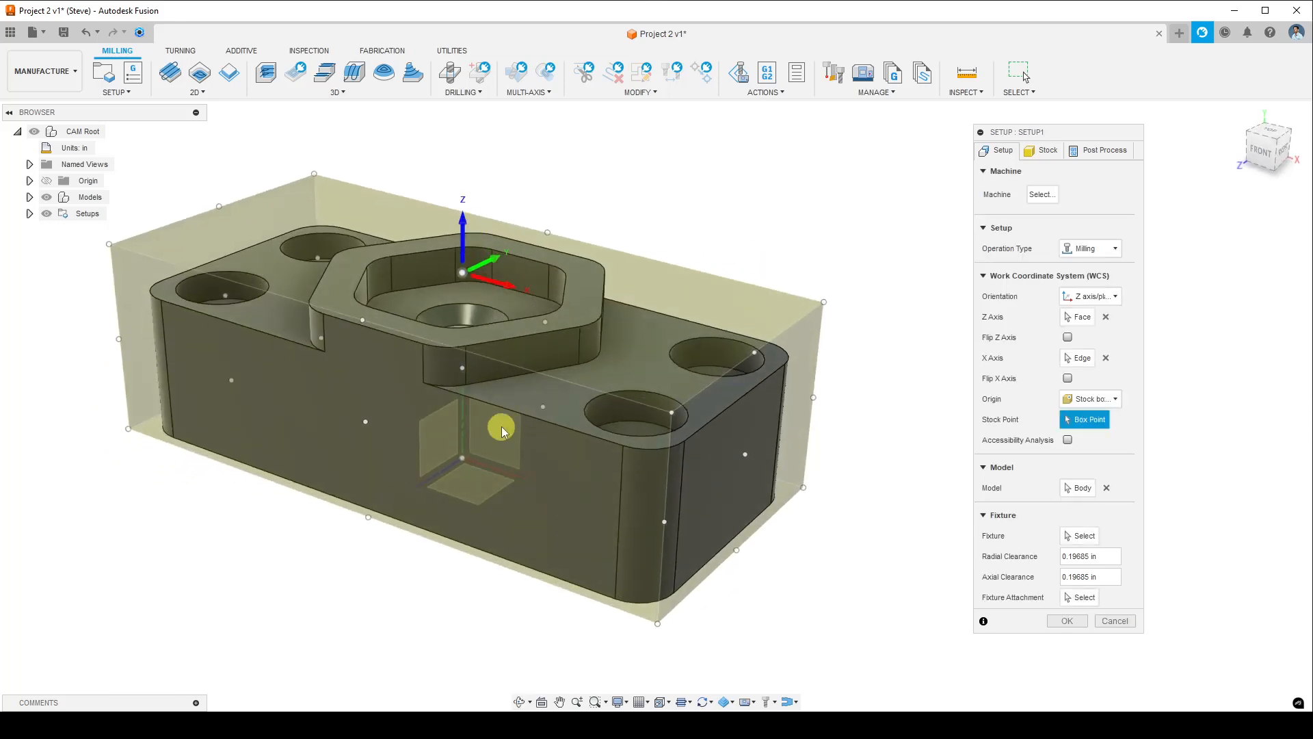
{"action": "scroll", "coordinate": [500, 427], "scroll_direction": "down", "scroll_amount": 3}
{"action": "scroll", "coordinate": [498, 427], "scroll_direction": "up", "scroll_amount": 3}
{"action": "middle_click_drag", "start_coordinate": [476, 426], "coordinate": [498, 443]}
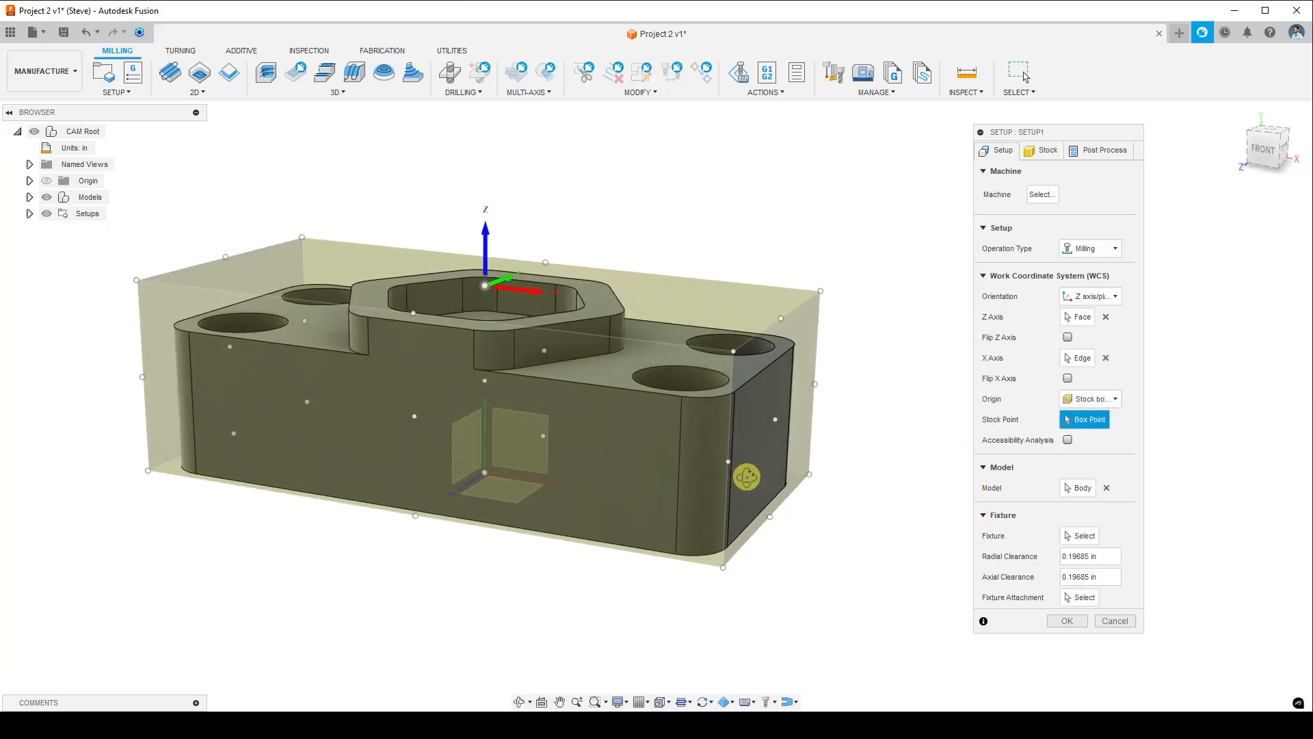
{"action": "middle_click_drag", "start_coordinate": [746, 478], "coordinate": [757, 492], "text": "shift"}
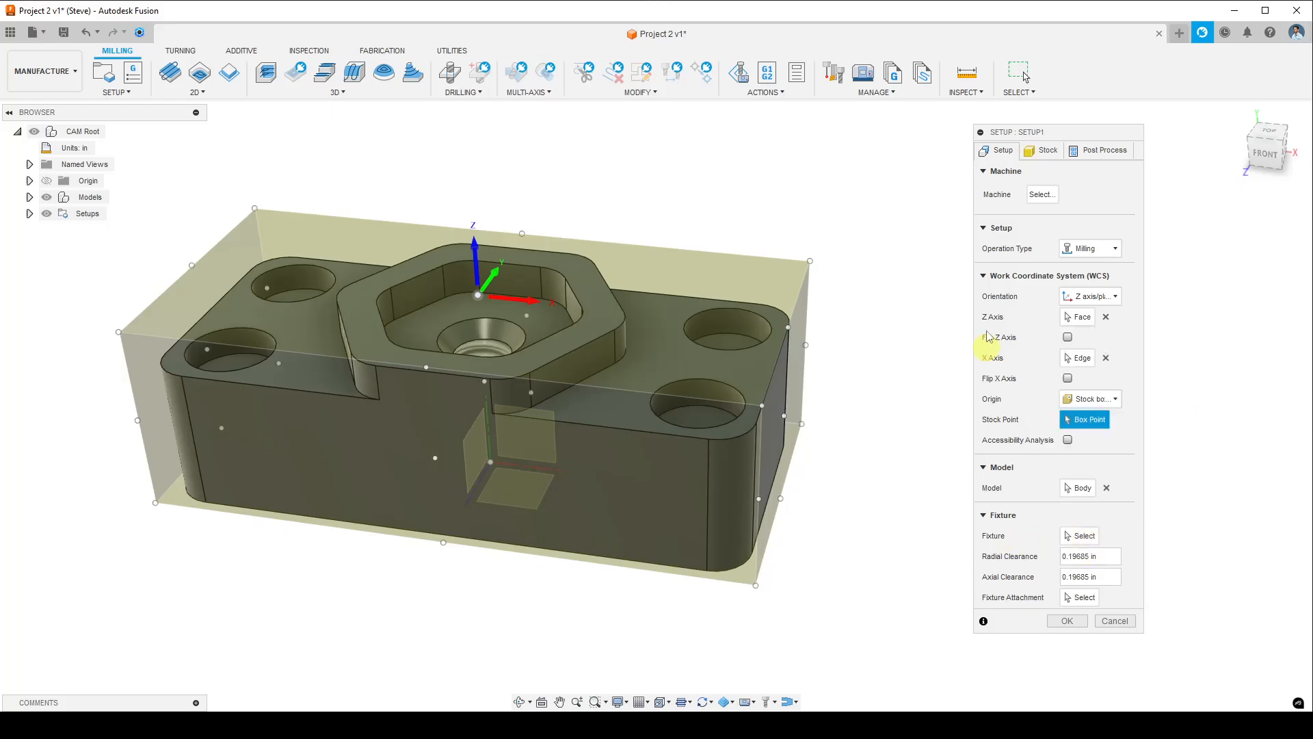
Change the setup's stock mode to a fixed size box
{"action": "left_click", "coordinate": [1044, 152]}
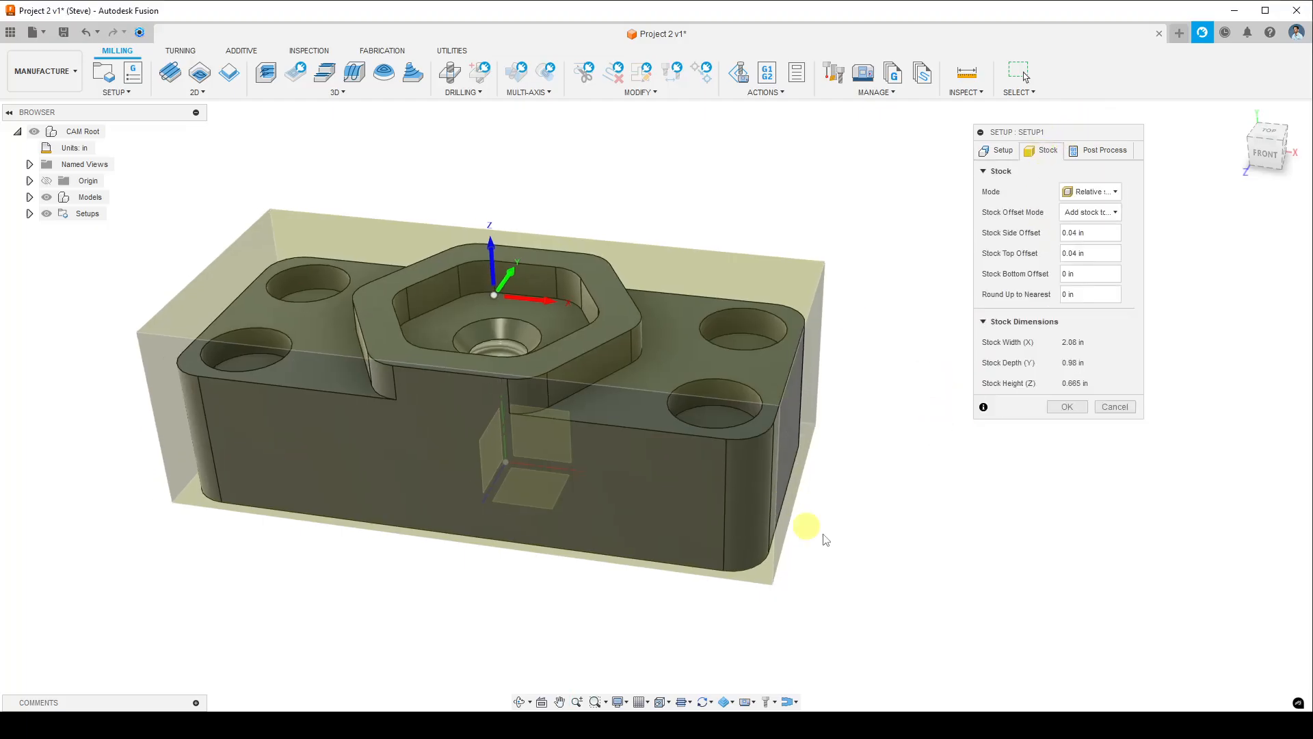
{"action": "middle_click_drag", "start_coordinate": [842, 537], "coordinate": [803, 525], "text": "shift"}
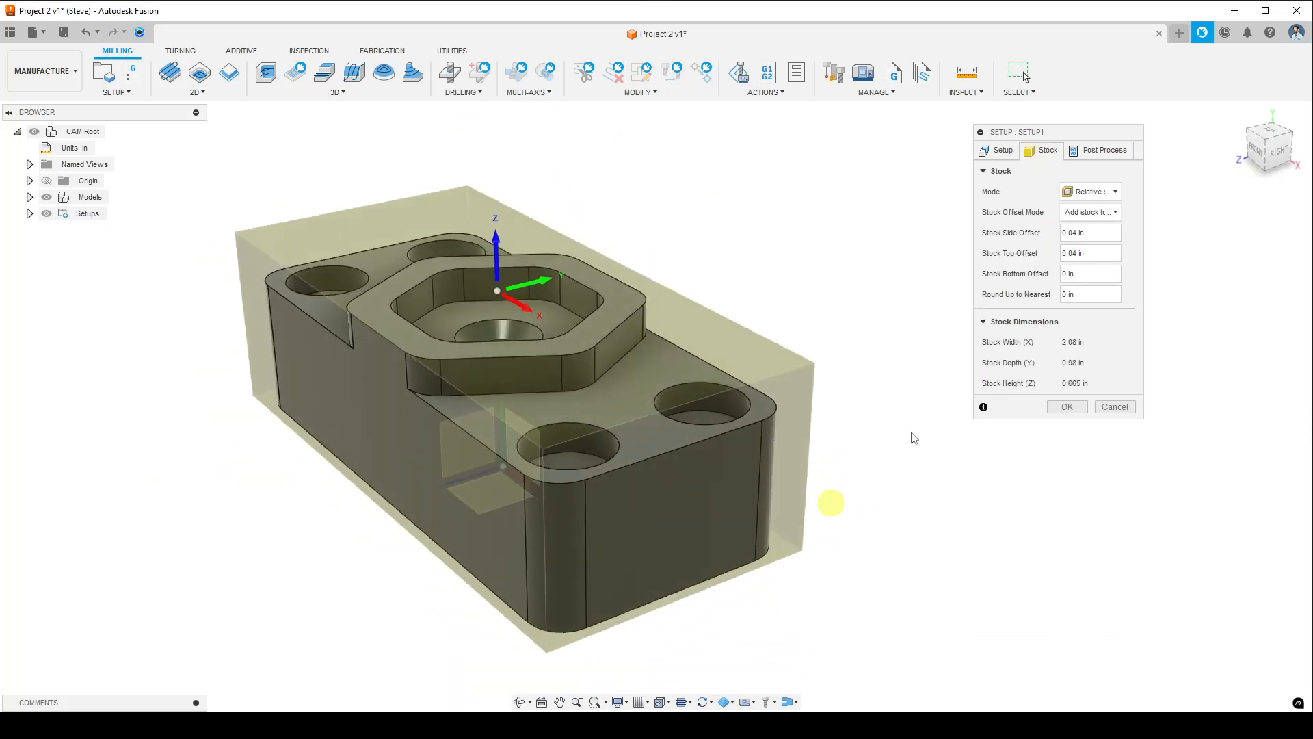
{"action": "left_click", "coordinate": [1113, 194]}
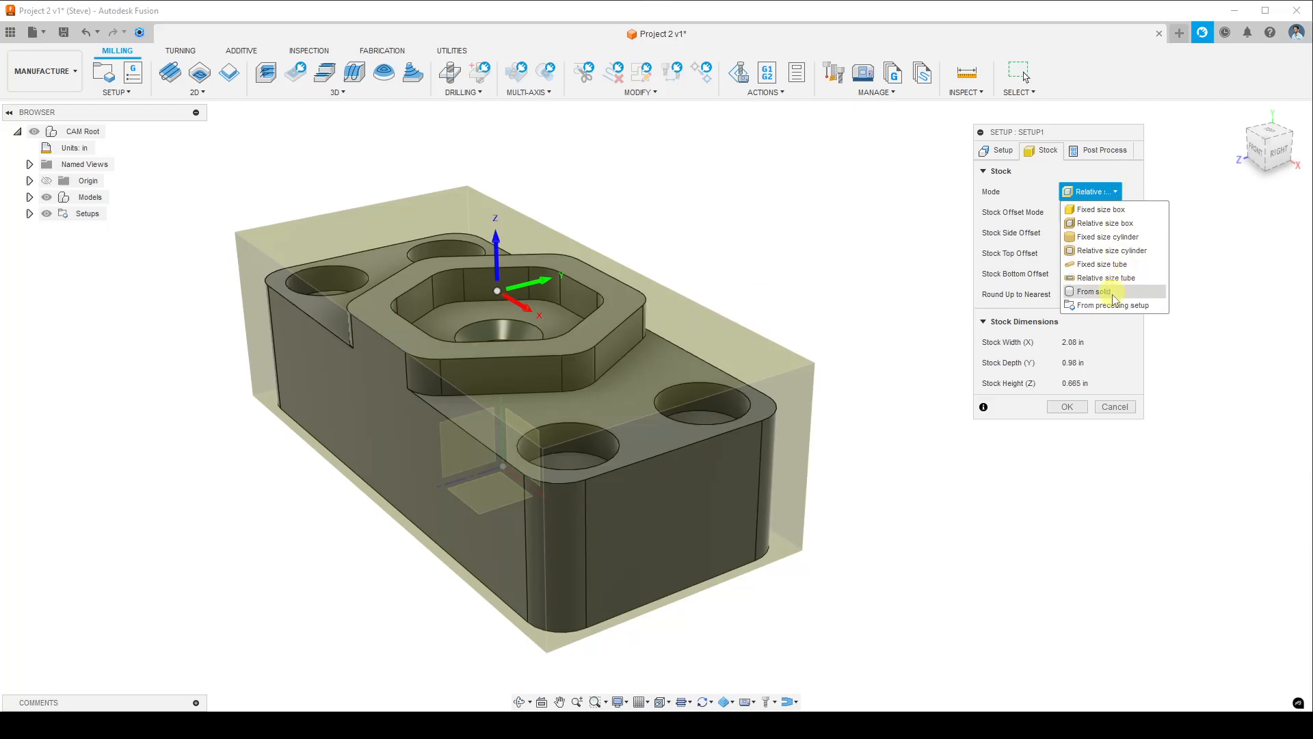
{"action": "left_click", "coordinate": [1097, 212]}
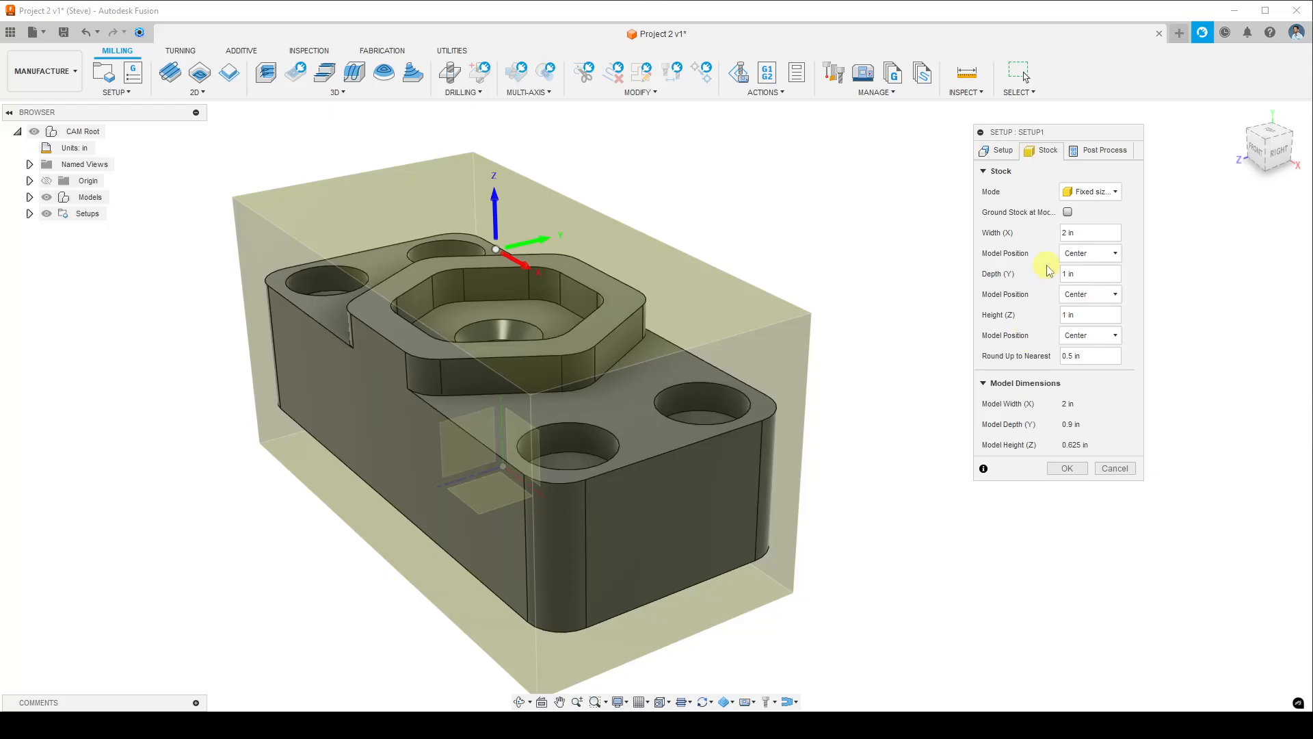
{"action": "middle_click_drag", "start_coordinate": [721, 322], "coordinate": [693, 318]}
{"action": "middle_click_drag", "start_coordinate": [651, 366], "coordinate": [697, 342], "text": "shift"}
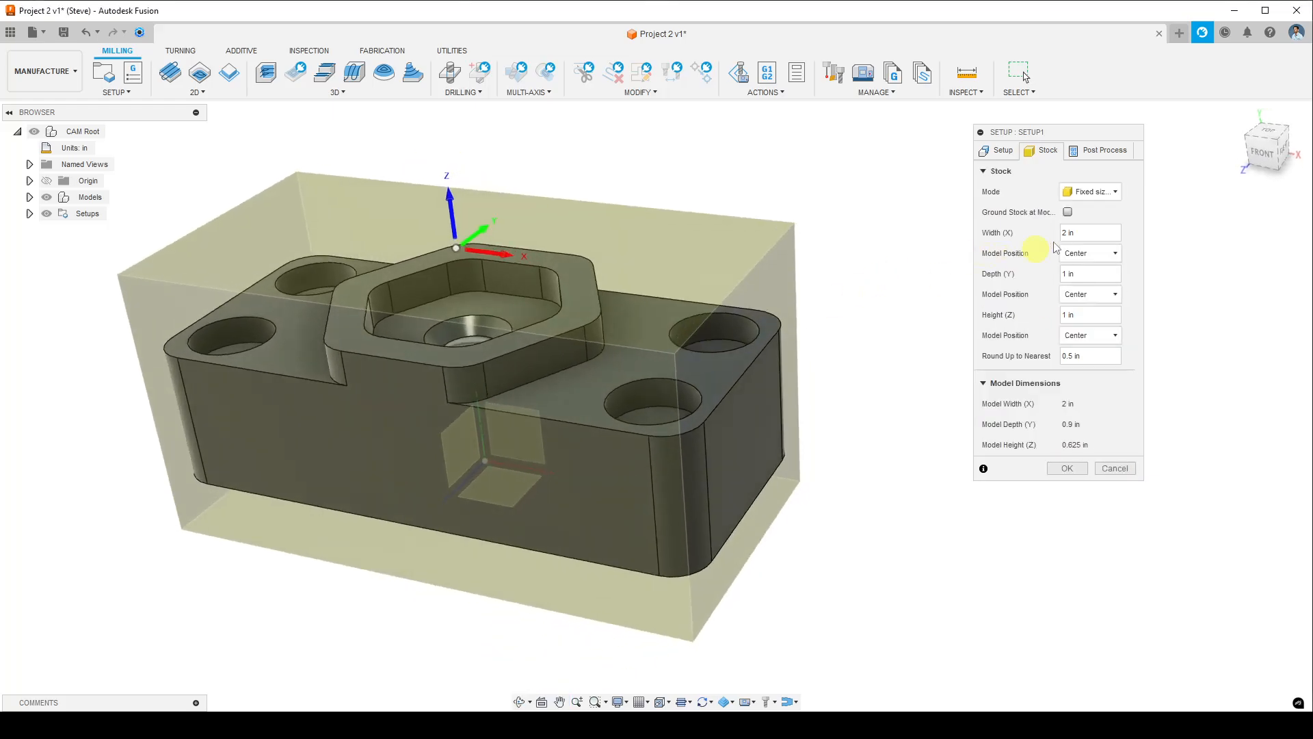
Set the fixed stock box's width in X to 2.25 in
{"action": "left_click", "coordinate": [1096, 230]}
{"action": "middle_click_drag", "start_coordinate": [658, 441], "coordinate": [711, 397], "text": "shift"}
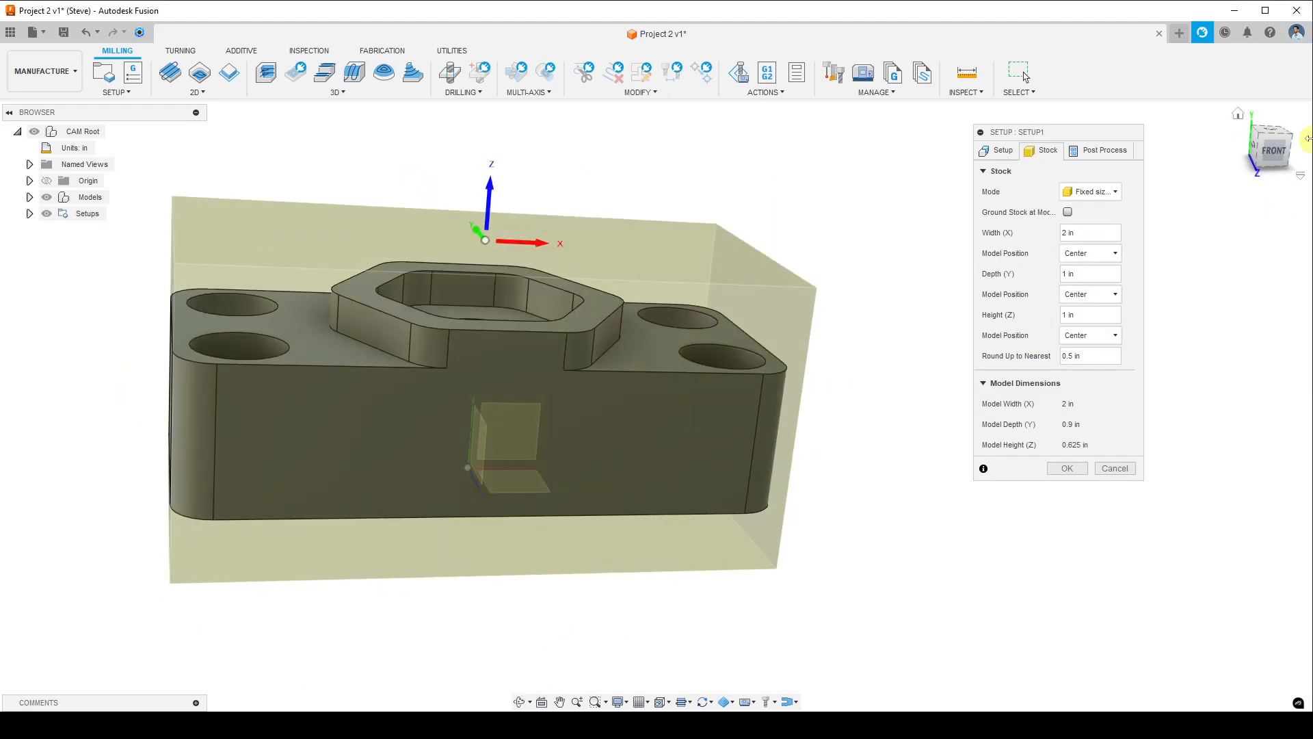
{"action": "left_click", "coordinate": [1276, 156]}
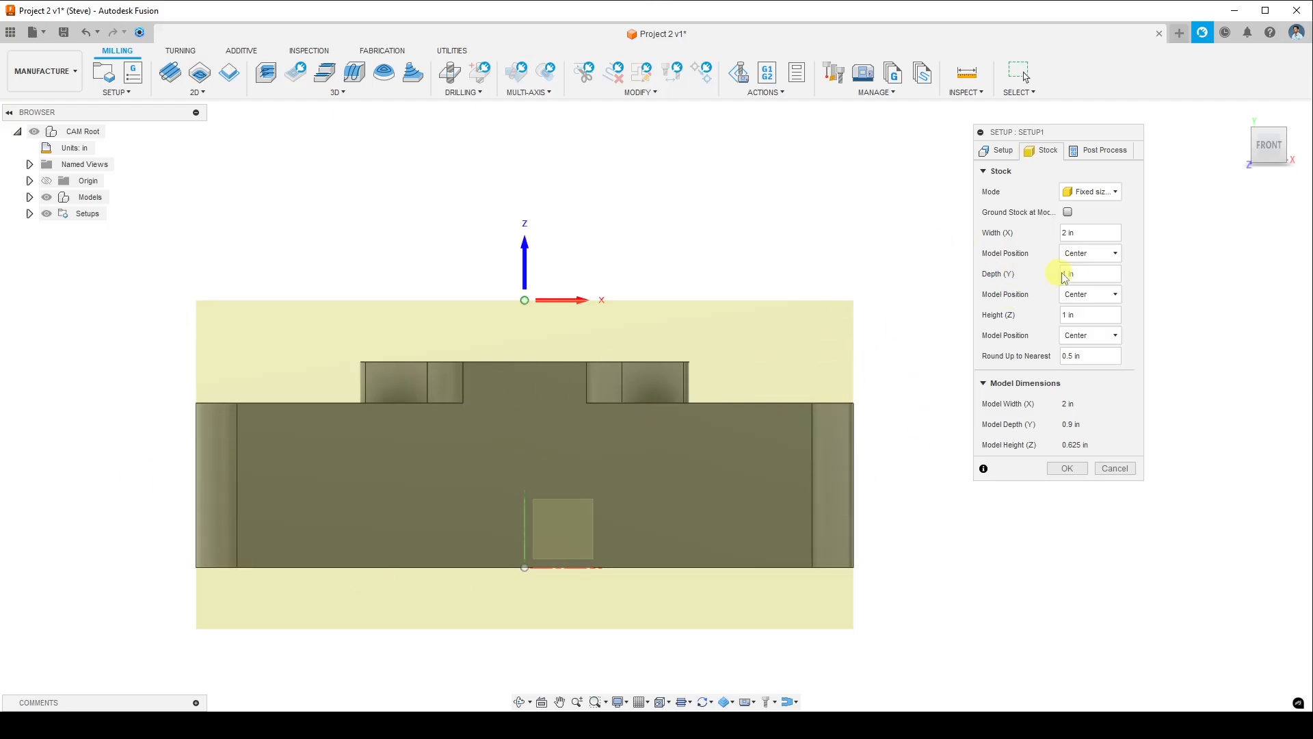
{"action": "left_click", "coordinate": [1086, 233]}
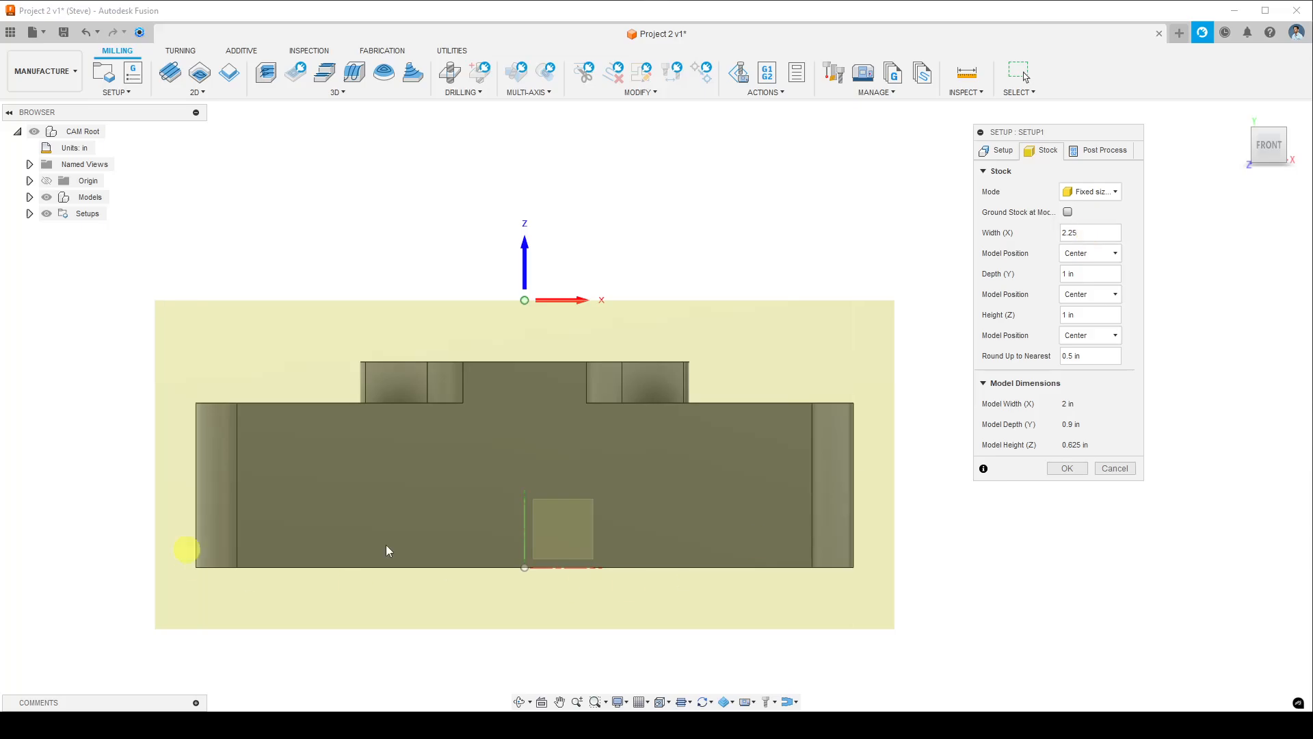
{"action": "middle_click_drag", "start_coordinate": [709, 495], "coordinate": [734, 422]}
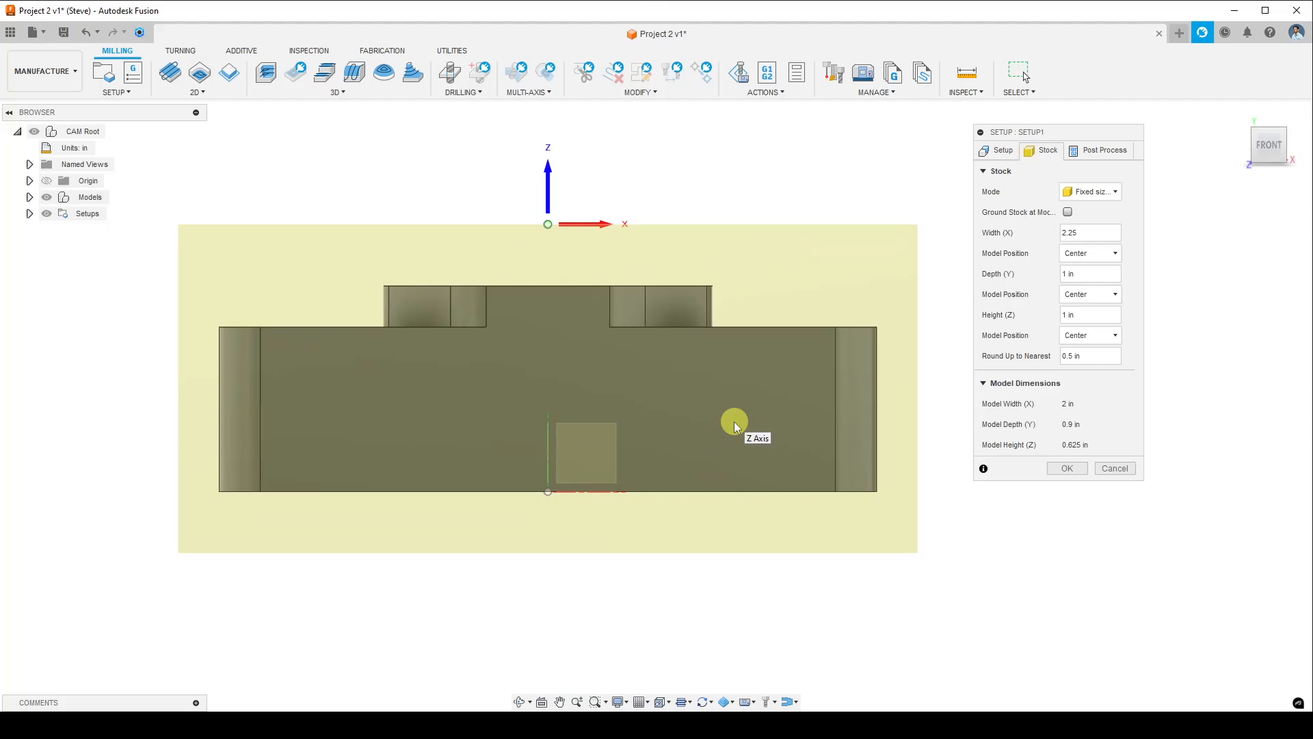
{"action": "left_click", "coordinate": [1104, 233]}
{"action": "left_click", "coordinate": [892, 571]}
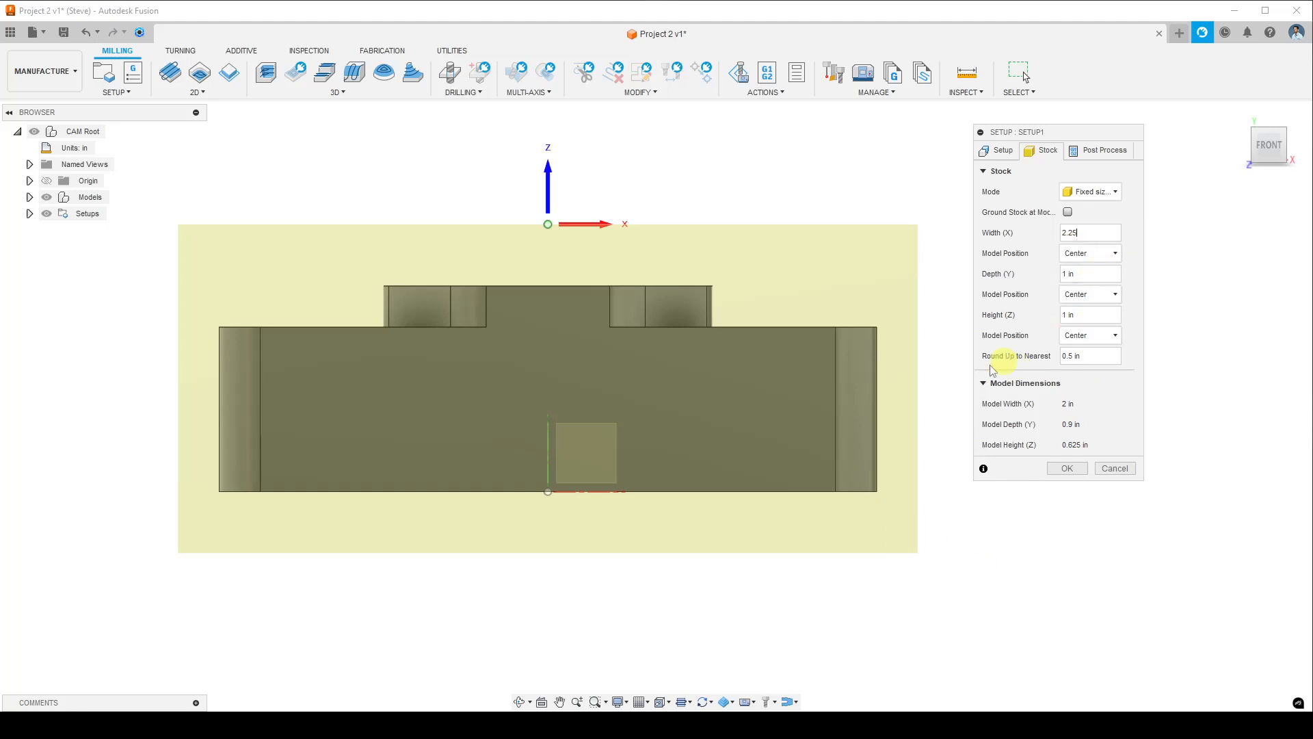
Examine from the right side how much stock surrounds the model in depth and below its underside
{"action": "middle_click_drag", "start_coordinate": [867, 296], "coordinate": [840, 302], "text": "shift"}
{"action": "middle_click_drag", "start_coordinate": [810, 441], "coordinate": [839, 399], "text": "shift"}
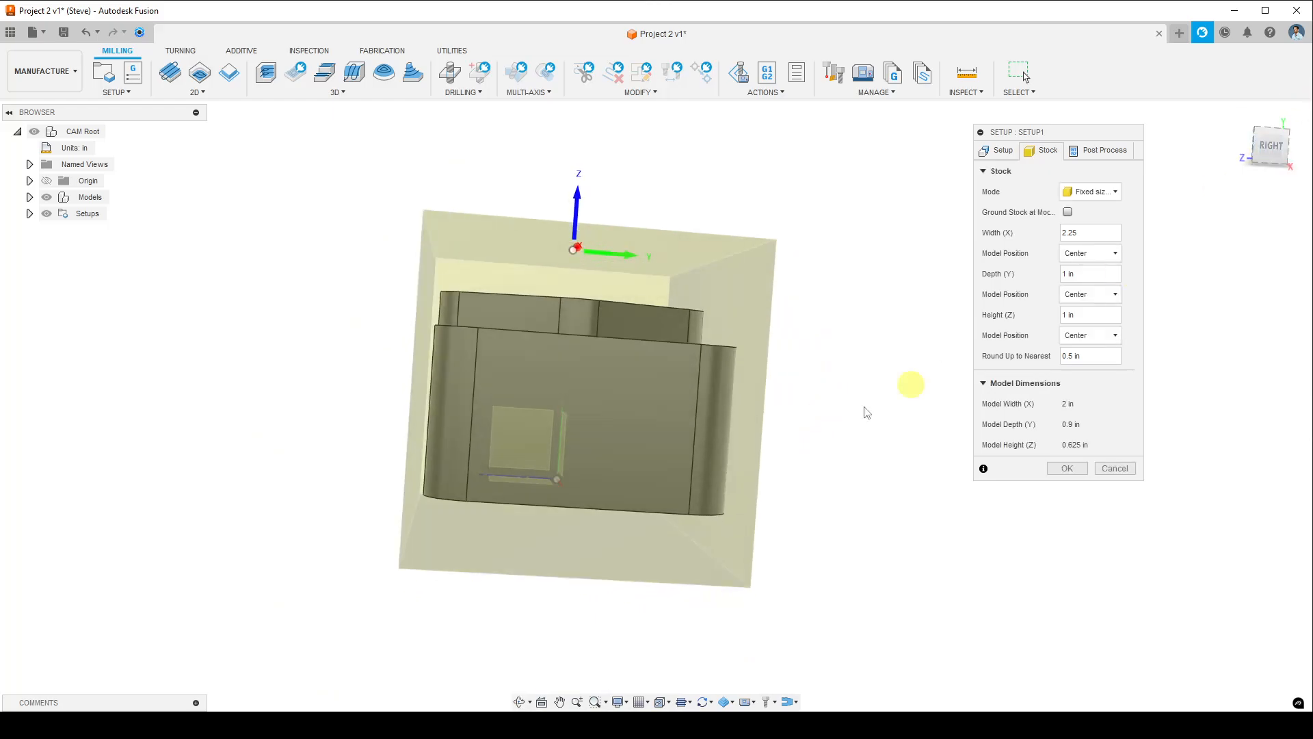
{"action": "left_click", "coordinate": [1258, 149]}
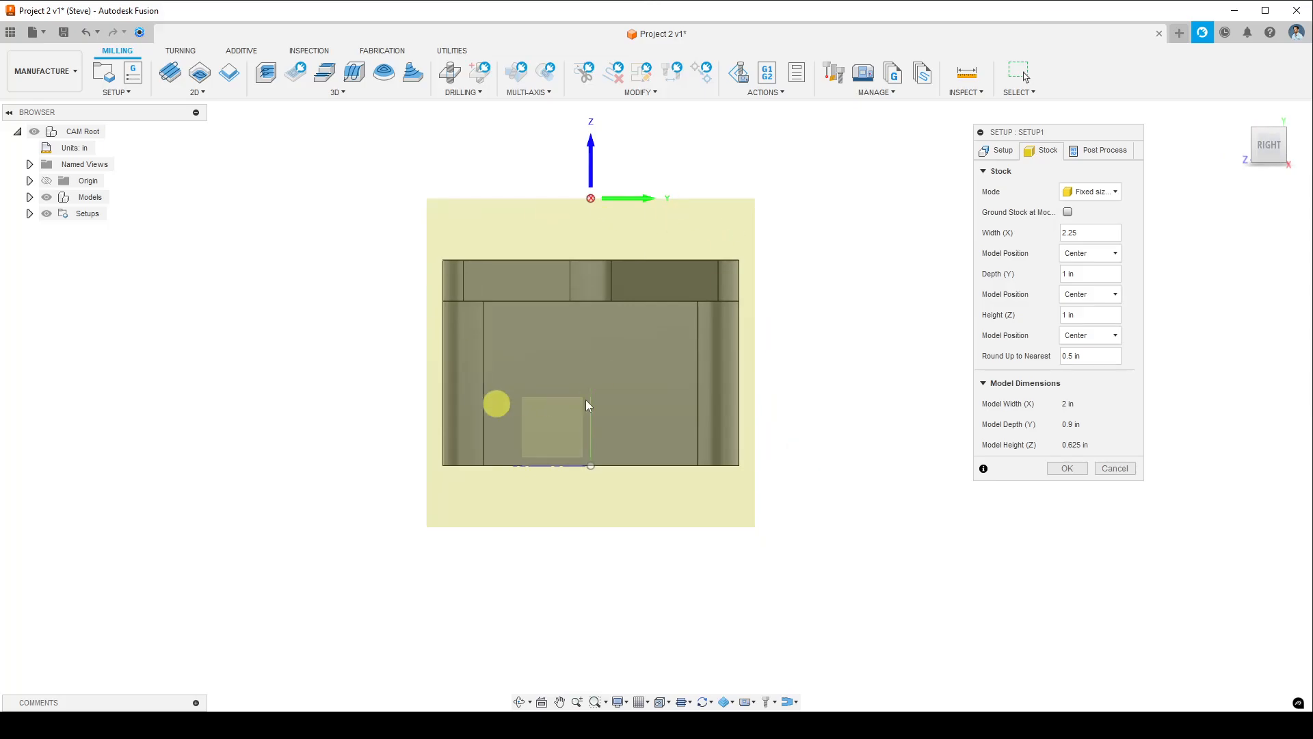
{"action": "scroll", "coordinate": [748, 478], "scroll_direction": "up", "scroll_amount": 4}
{"action": "middle_click_drag", "start_coordinate": [691, 469], "coordinate": [811, 451]}
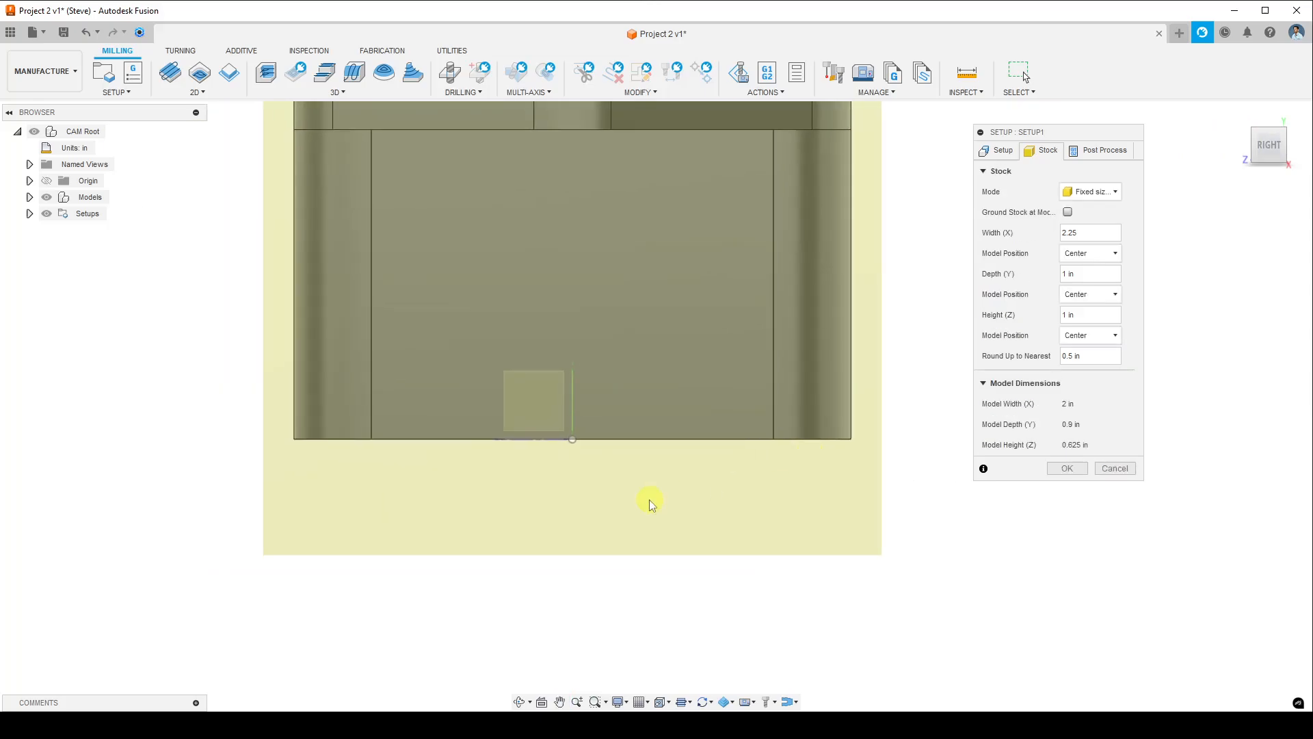
{"action": "middle_click_drag", "start_coordinate": [589, 471], "coordinate": [609, 568]}
{"action": "scroll", "coordinate": [571, 429], "scroll_direction": "down", "scroll_amount": 4}
{"action": "middle_click_drag", "start_coordinate": [559, 415], "coordinate": [677, 451], "text": "shift"}
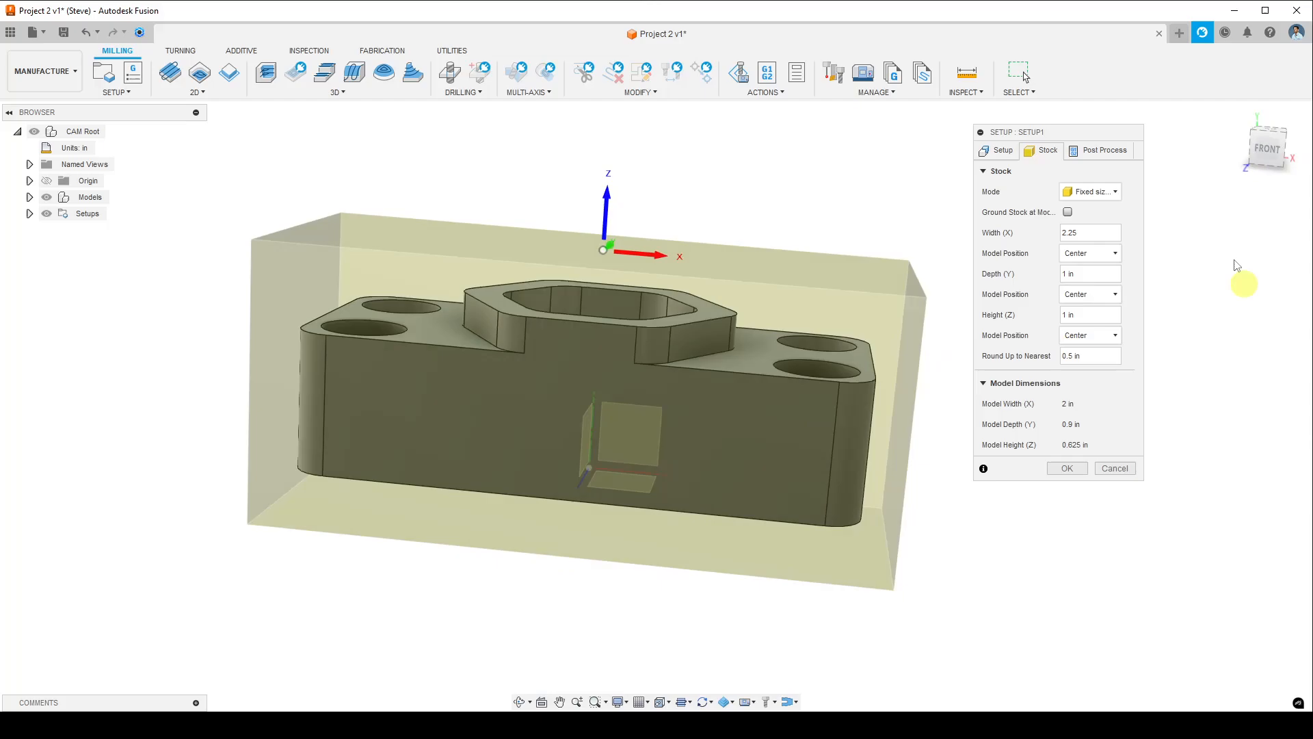
Review the model position options for the stock width and check the model's placement in the stock from the front and right
{"action": "left_click", "coordinate": [1094, 233]}
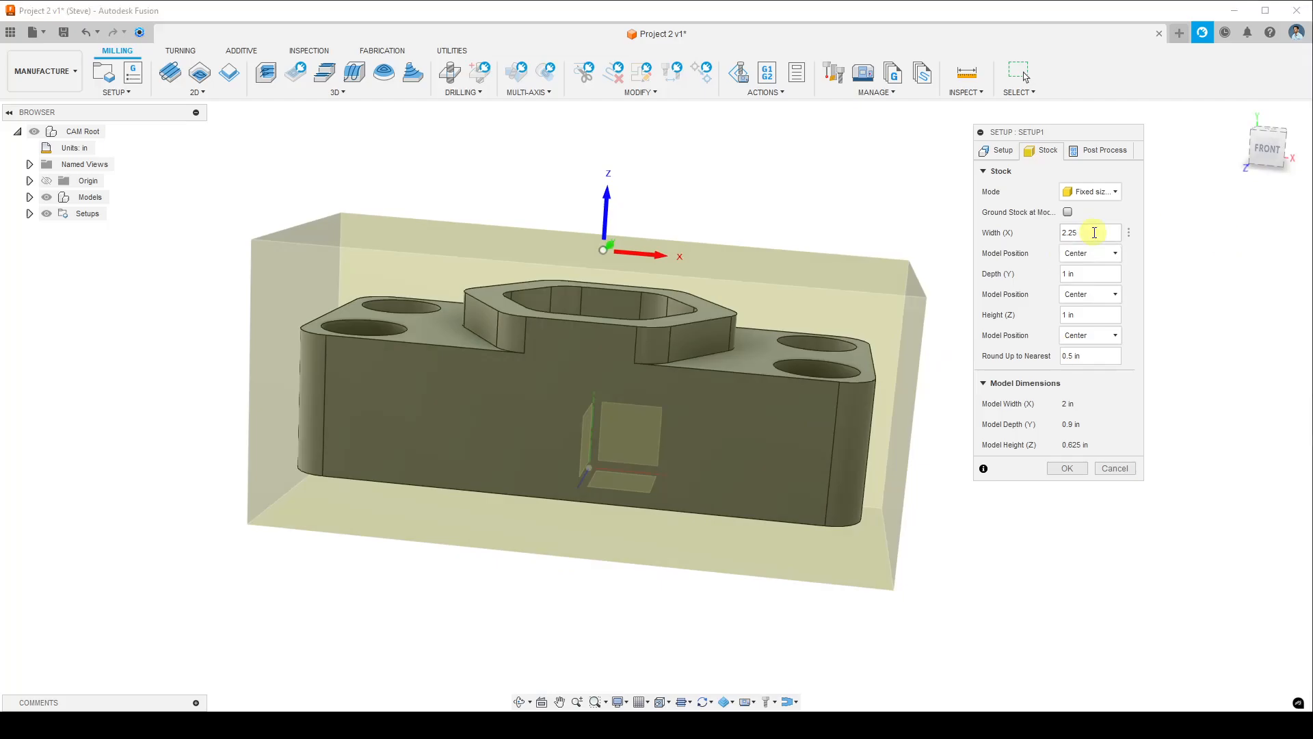
{"action": "left_click", "coordinate": [1094, 254]}
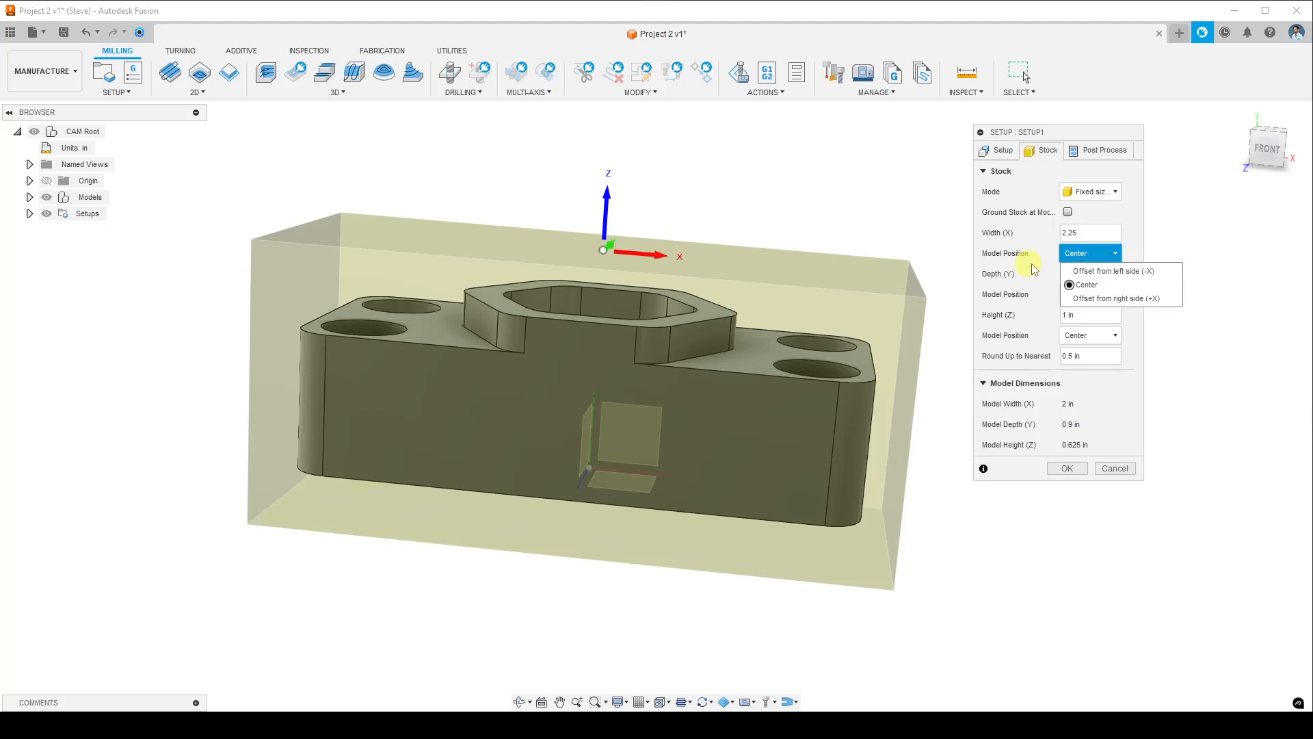
{"action": "middle_click_drag", "start_coordinate": [912, 494], "coordinate": [881, 430]}
{"action": "left_click", "coordinate": [1264, 164]}
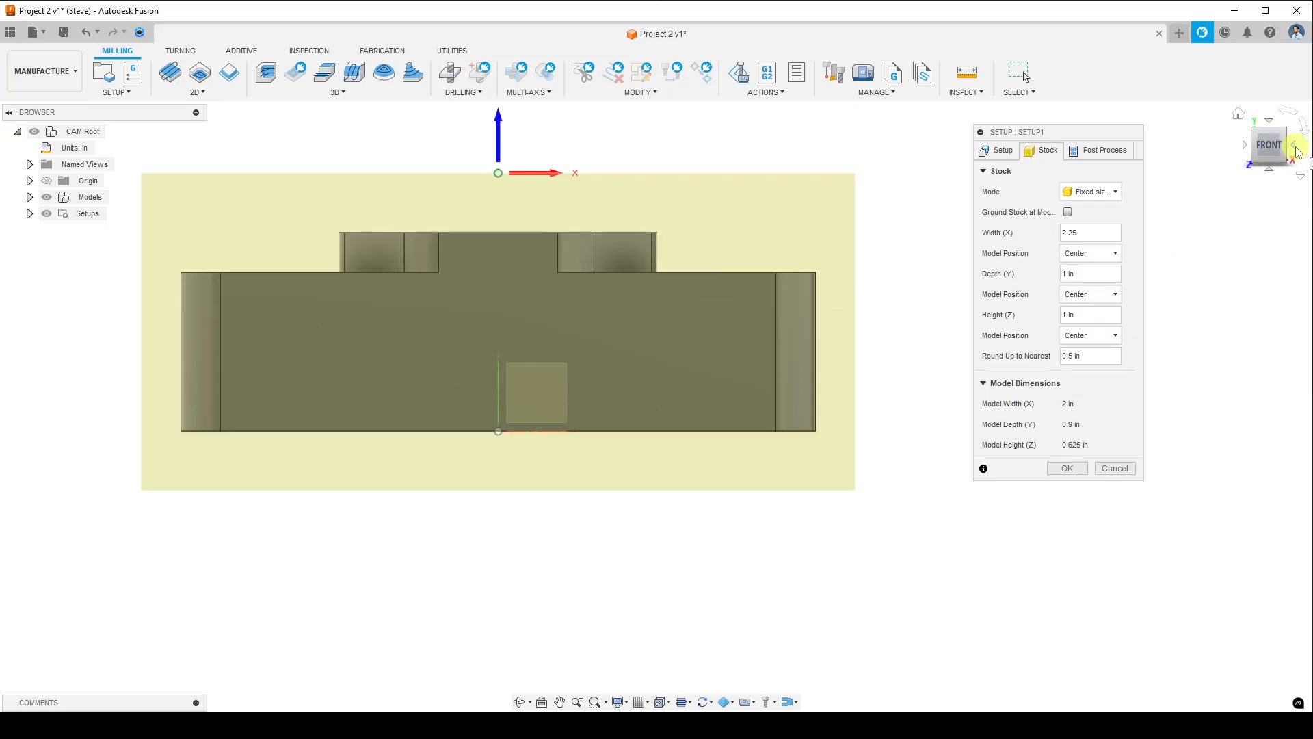
{"action": "left_click", "coordinate": [1297, 151]}
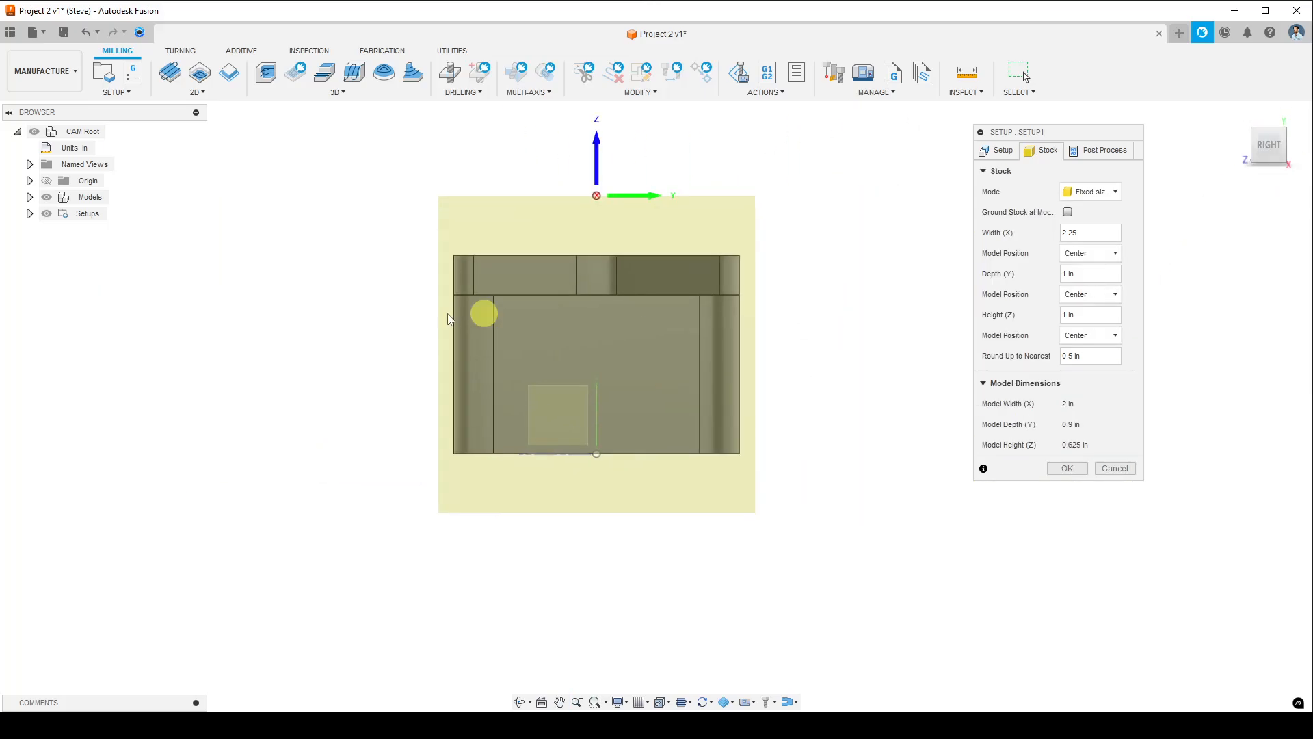
{"action": "left_click", "coordinate": [1243, 145]}
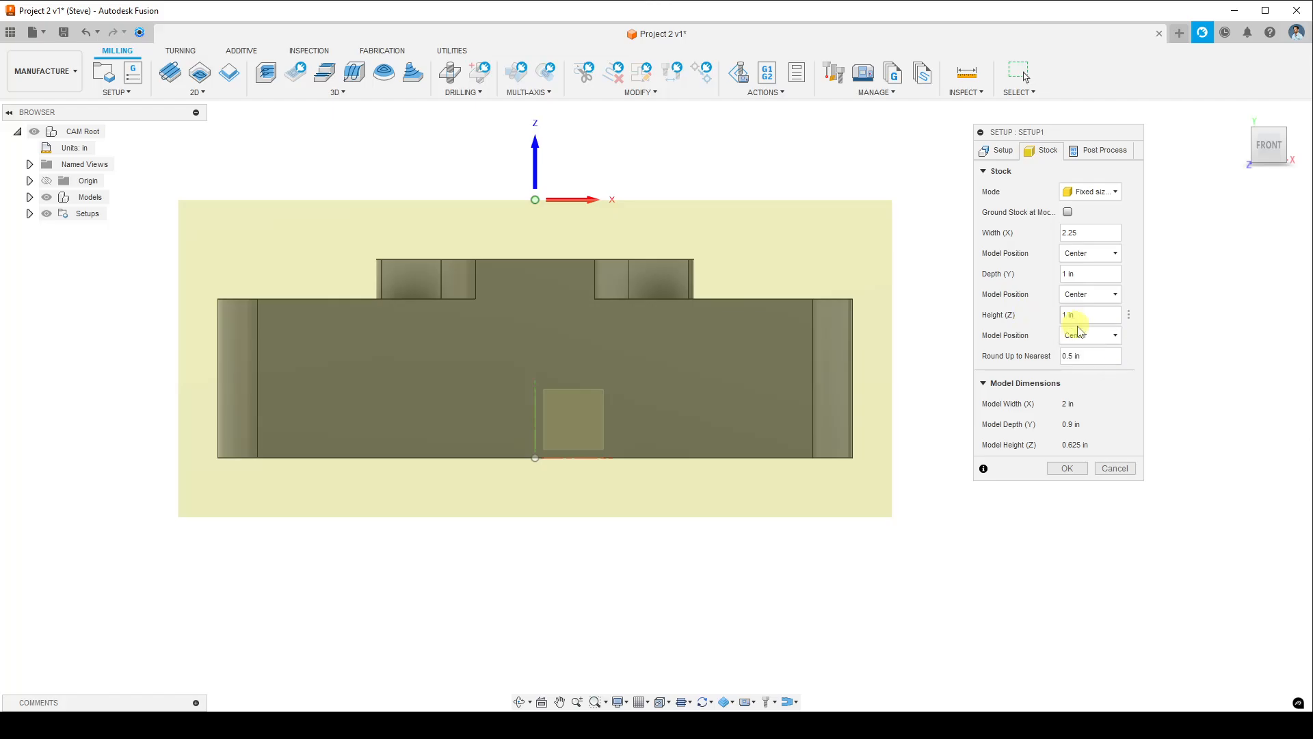
Position the model in the stock height by Offset from top (+Z) with an offset of .05 in
{"action": "left_click", "coordinate": [1101, 336]}
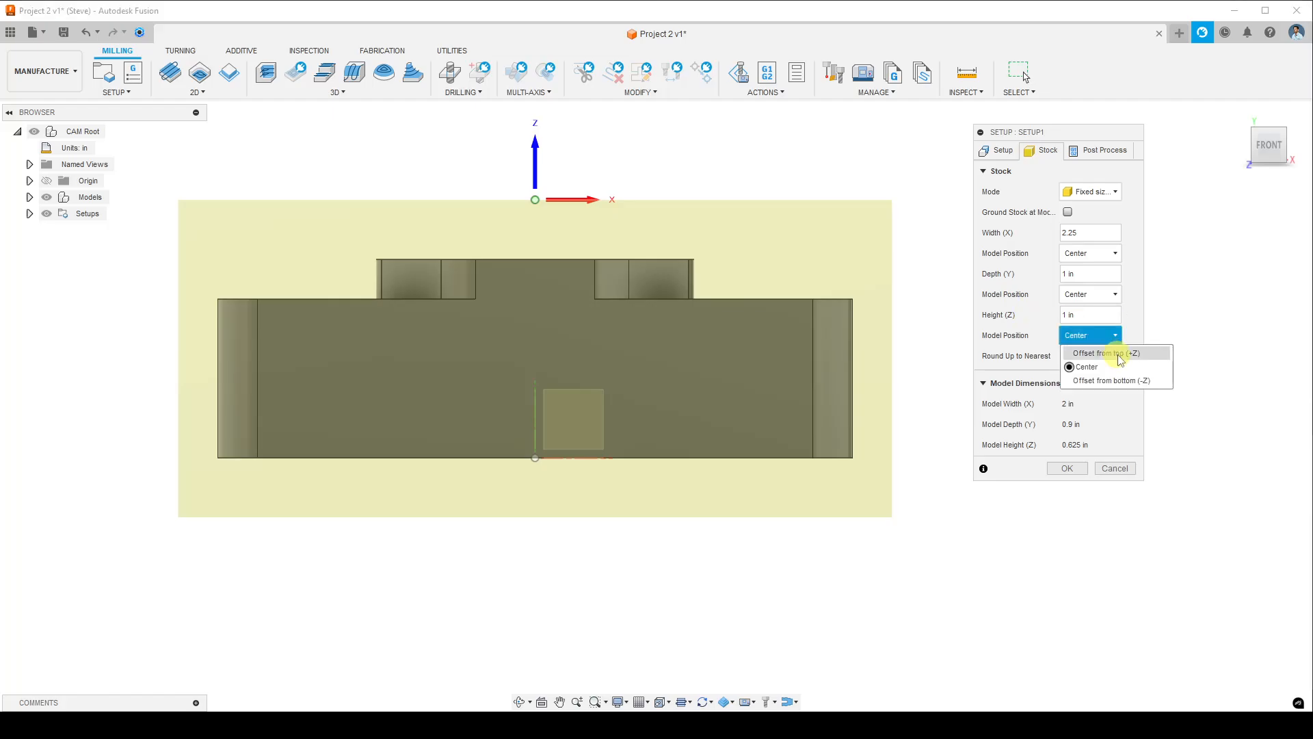
{"action": "left_click", "coordinate": [1119, 351]}
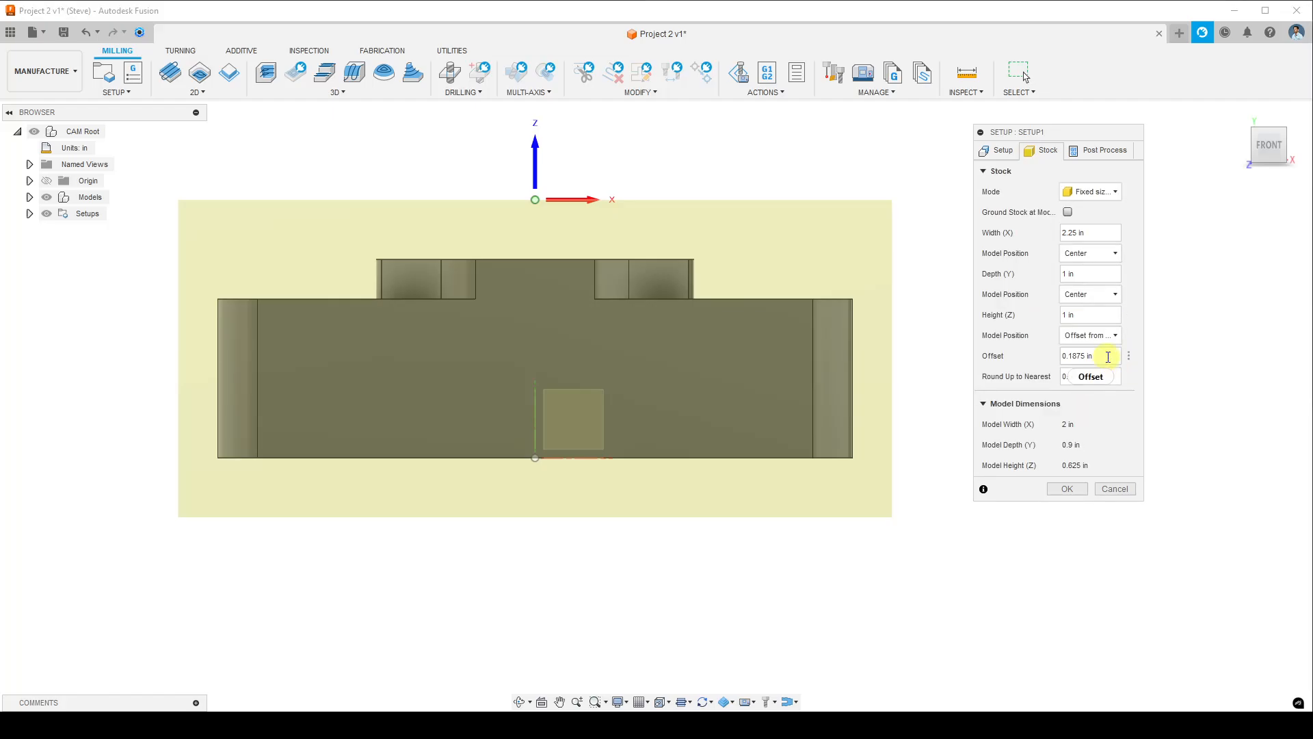
{"action": "left_click", "coordinate": [1107, 356]}
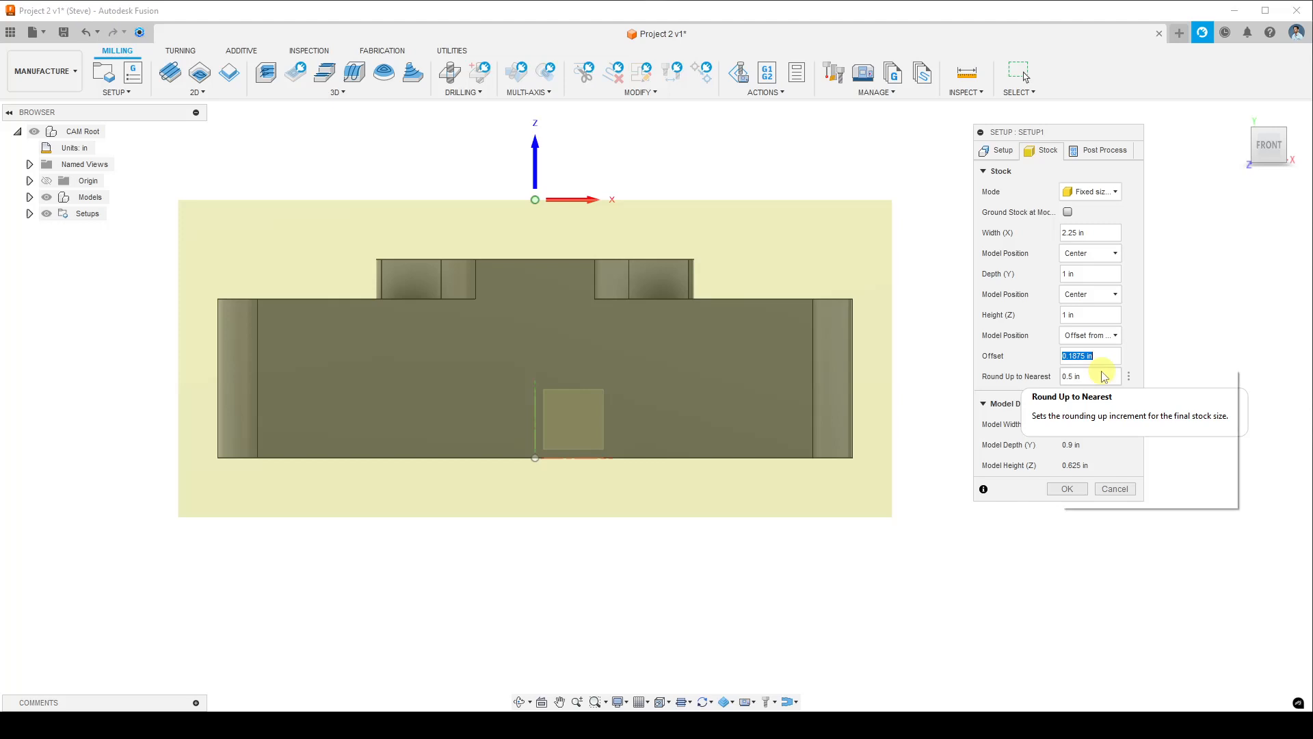
{"action": "type", "text": ".05"}
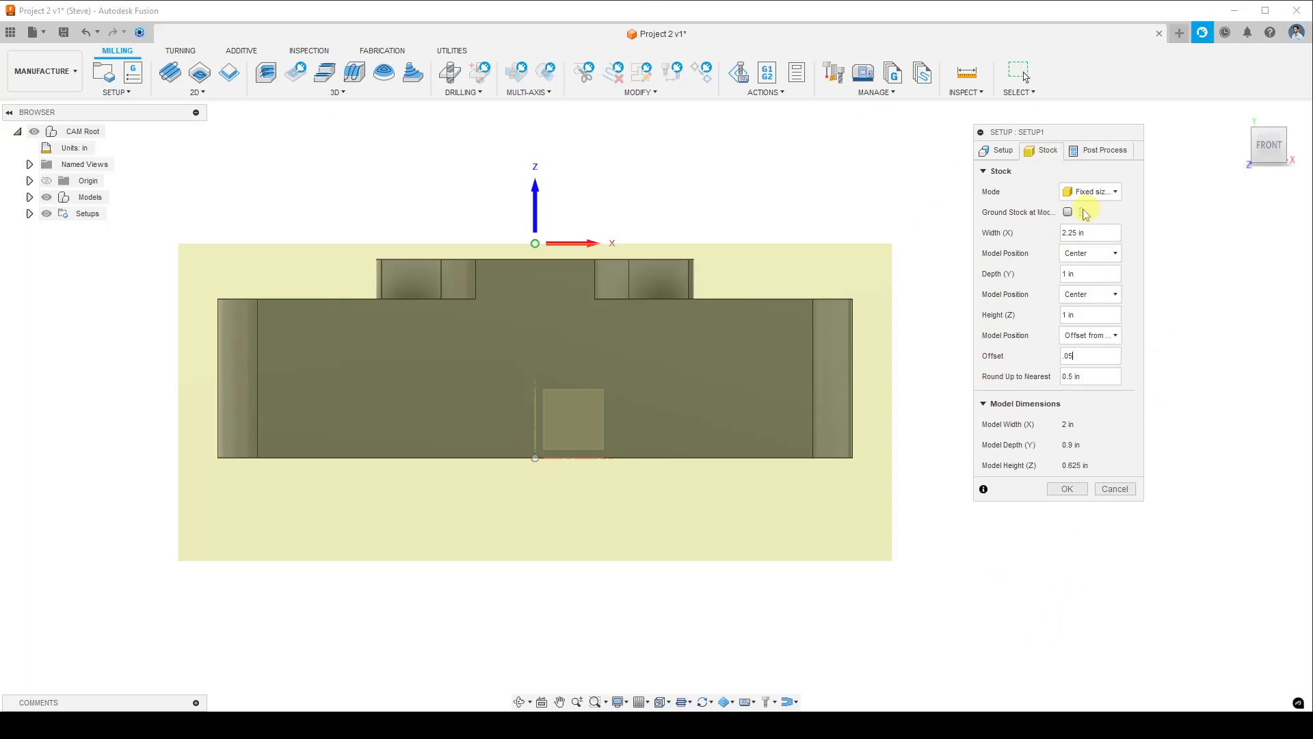
Set the program name/number to 2001 in the setup's post-processing settings
{"action": "left_click", "coordinate": [1102, 154]}
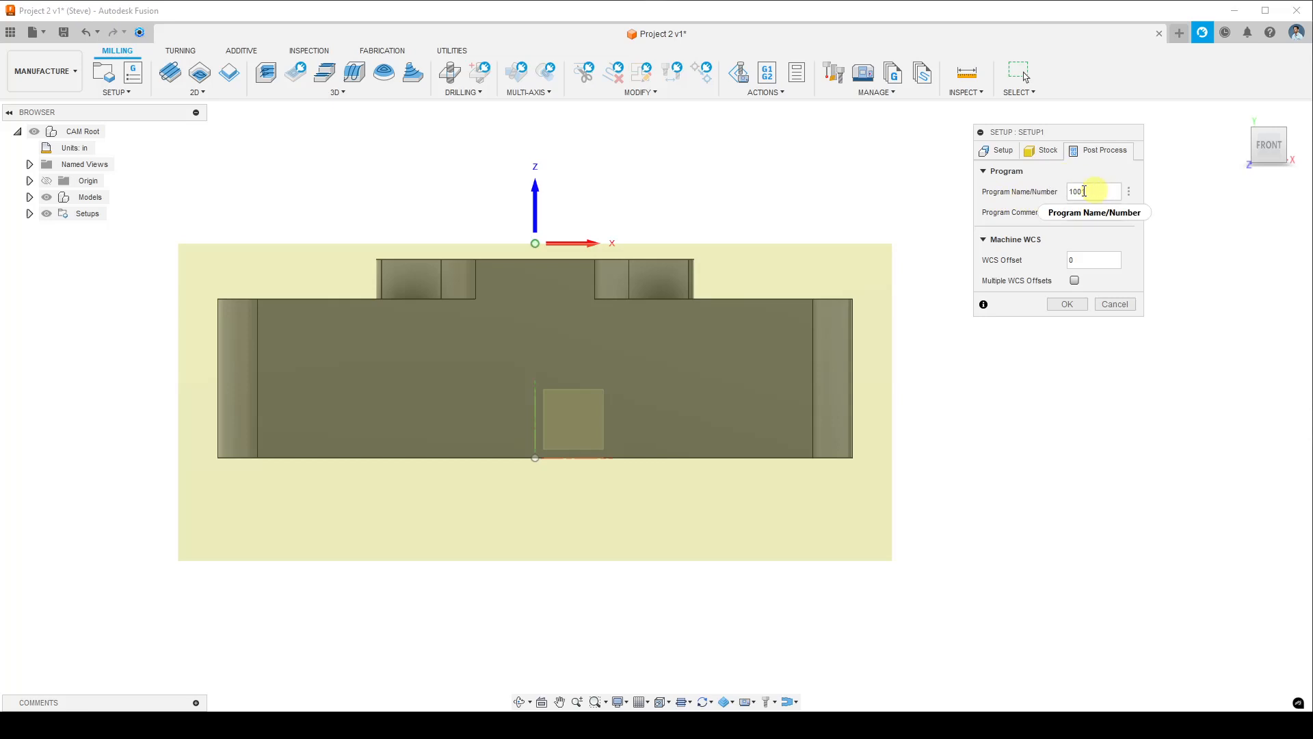
{"action": "mouse_move", "coordinate": [1091, 191]}
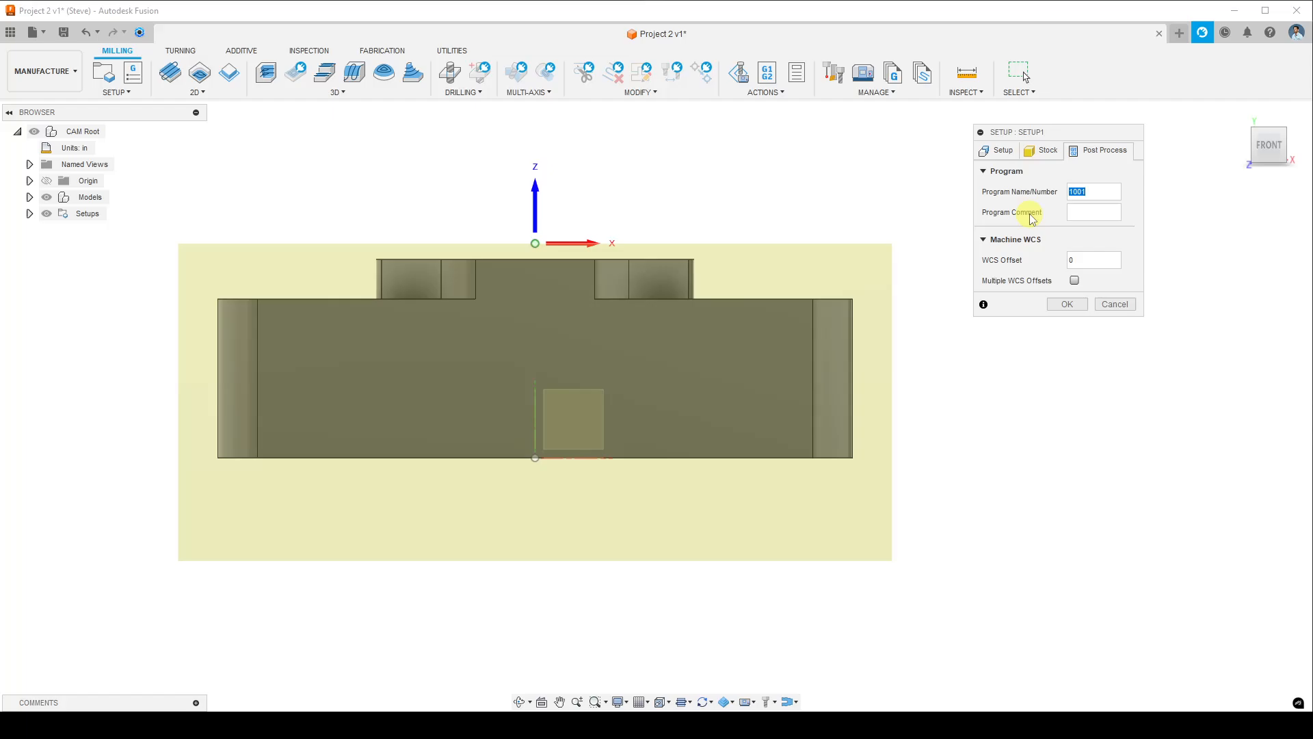
{"action": "type", "text": "2001"}
Enter the program comment as "Project 2 - setup 1 -" followed by the programmer's full name, and check the program entries
{"action": "left_click", "coordinate": [1086, 216]}
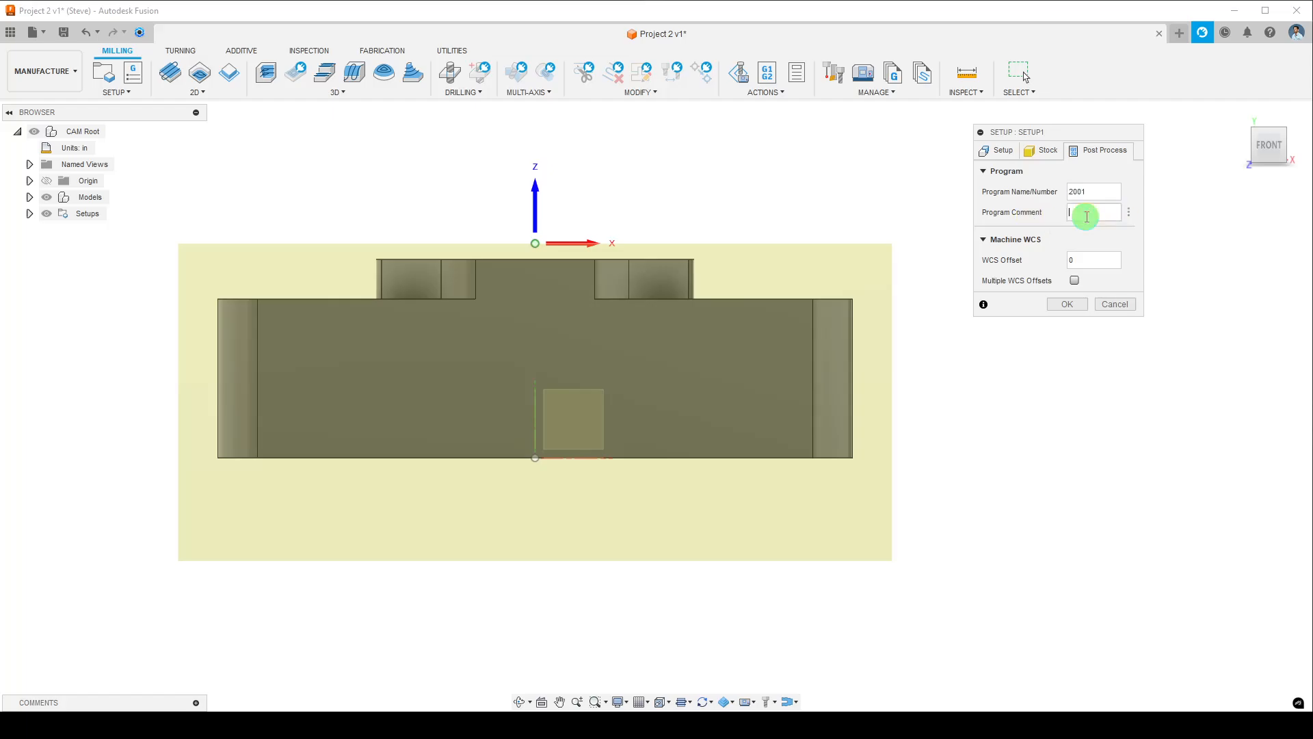
{"action": "type", "text": "Project 2 - setup 1 - Steven"}
{"action": "left_click_drag", "start_coordinate": [1113, 216], "coordinate": [1036, 212]}
{"action": "left_click", "coordinate": [1093, 210]}
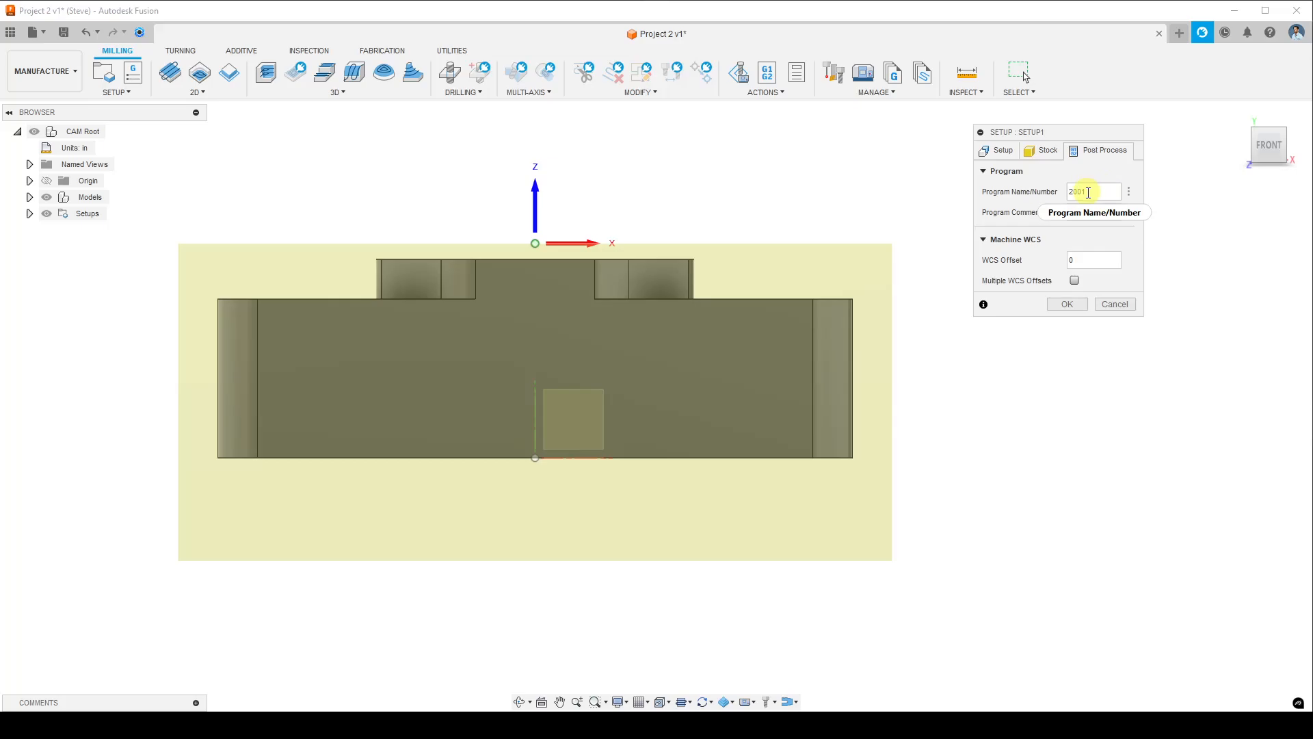
{"action": "double_click", "coordinate": [1094, 193]}
{"action": "left_click", "coordinate": [1101, 171]}
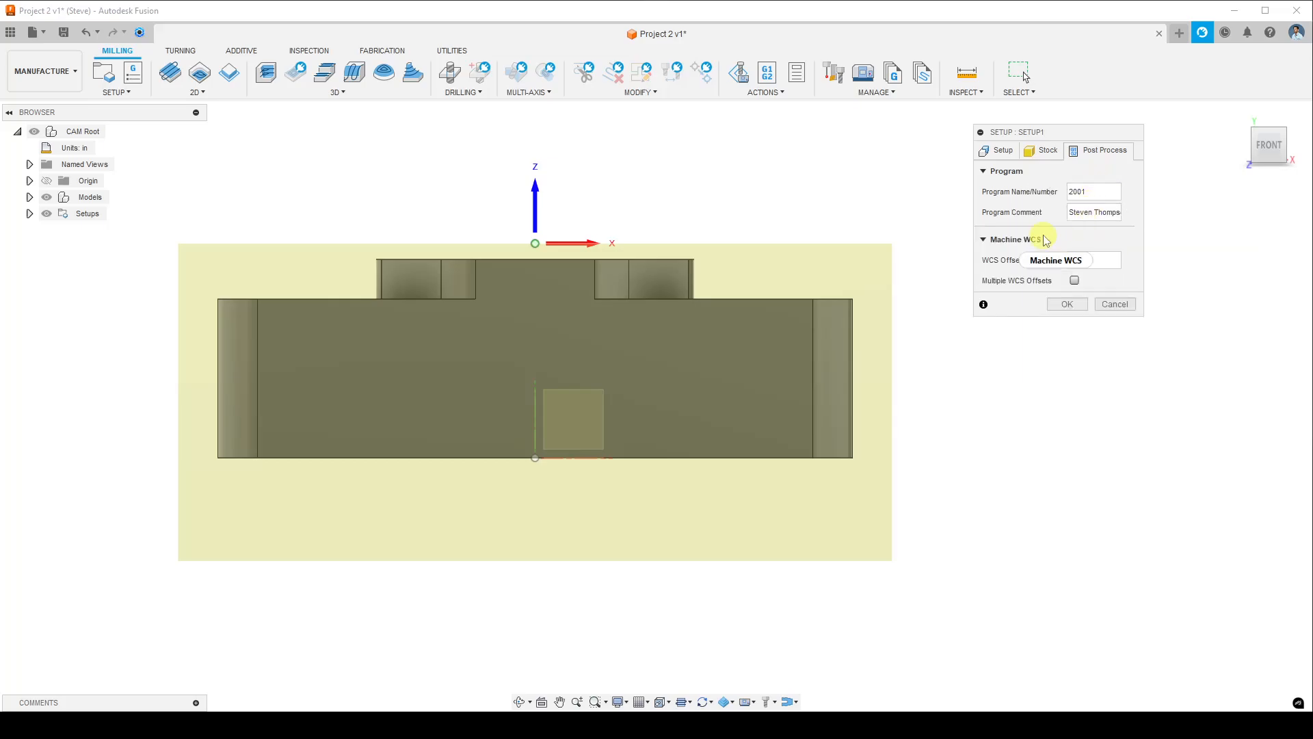
{"action": "mouse_move", "coordinate": [1083, 216]}
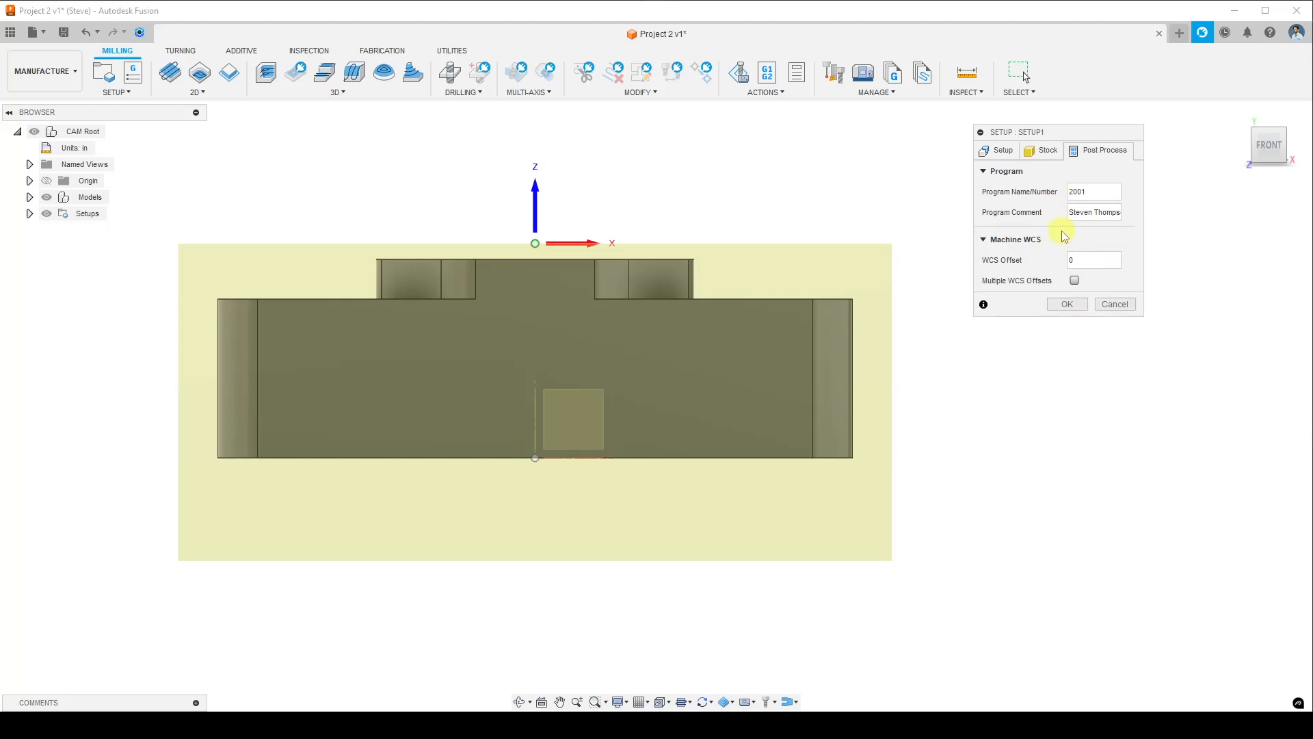
{"action": "left_click_drag", "start_coordinate": [1076, 212], "coordinate": [1060, 212]}
{"action": "left_click", "coordinate": [1086, 209]}
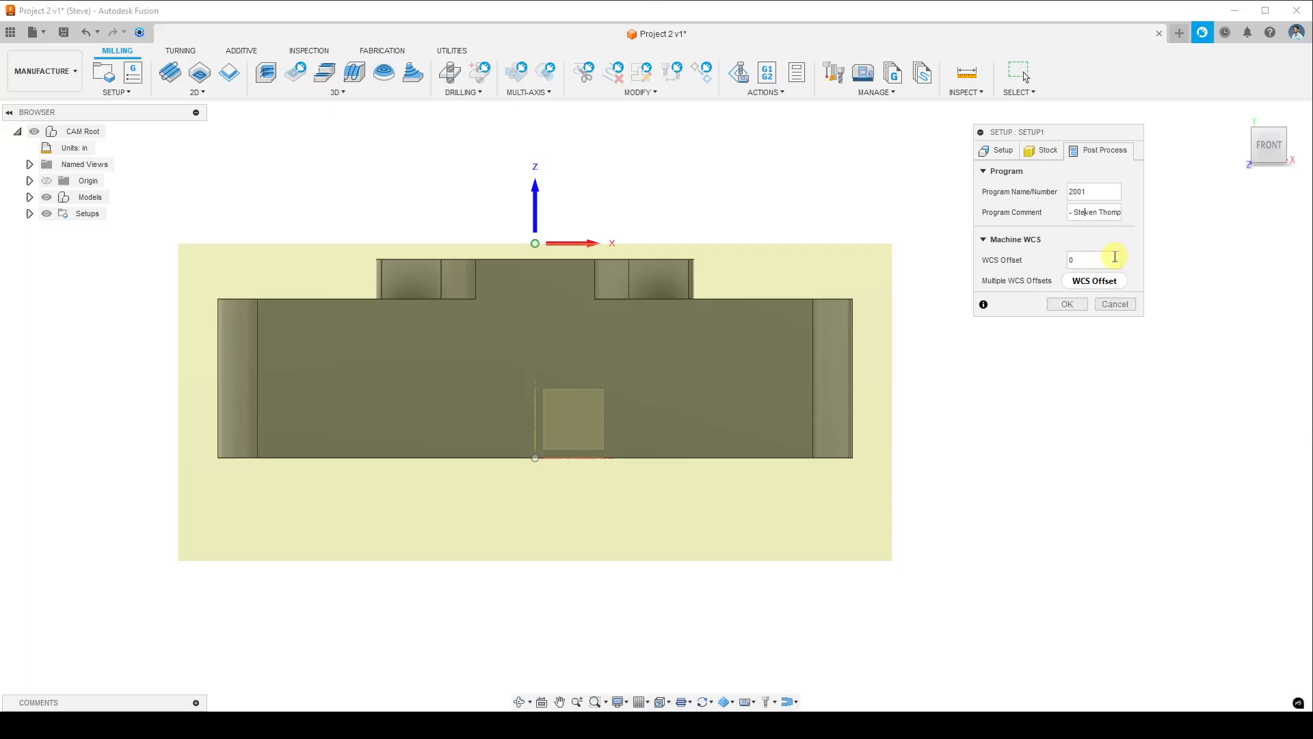
Keep the WCS offset at 0 without multiple WCS offsets and complete the milling setup
{"action": "mouse_move", "coordinate": [1114, 256]}
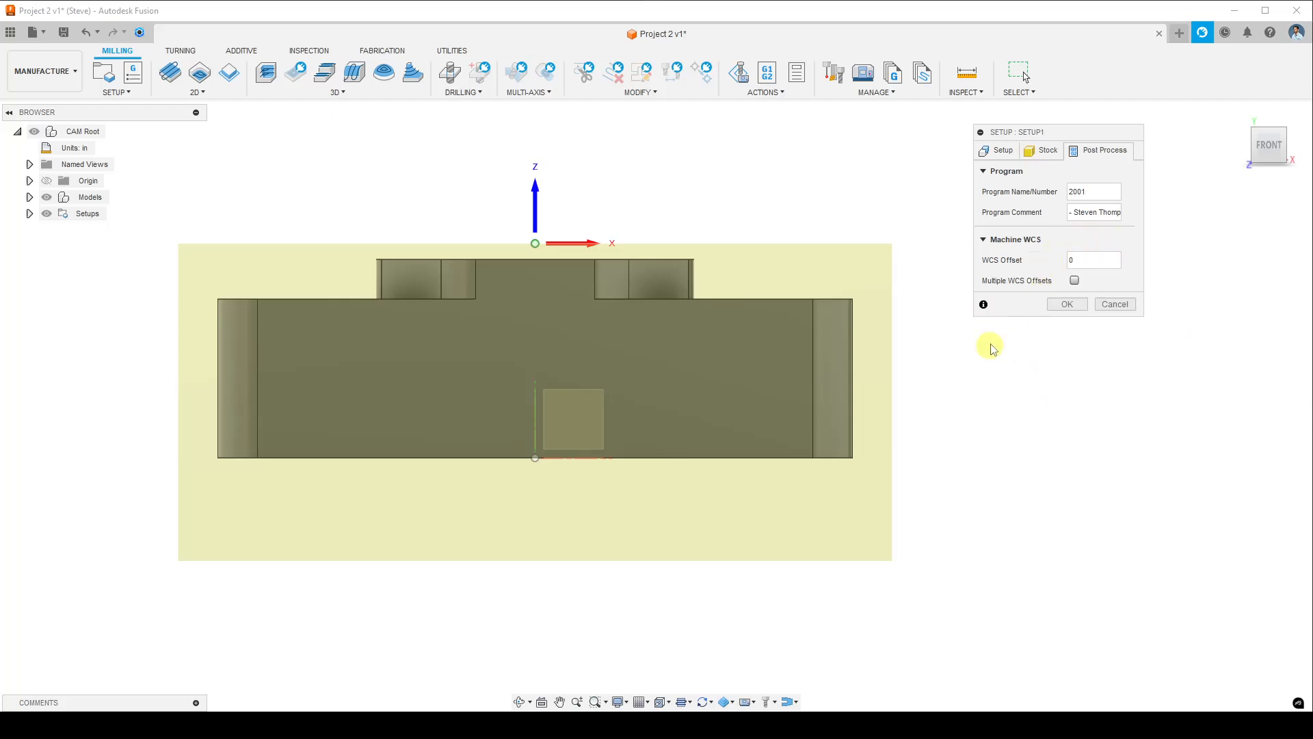
{"action": "left_click", "coordinate": [1089, 260]}
{"action": "left_click", "coordinate": [1118, 258]}
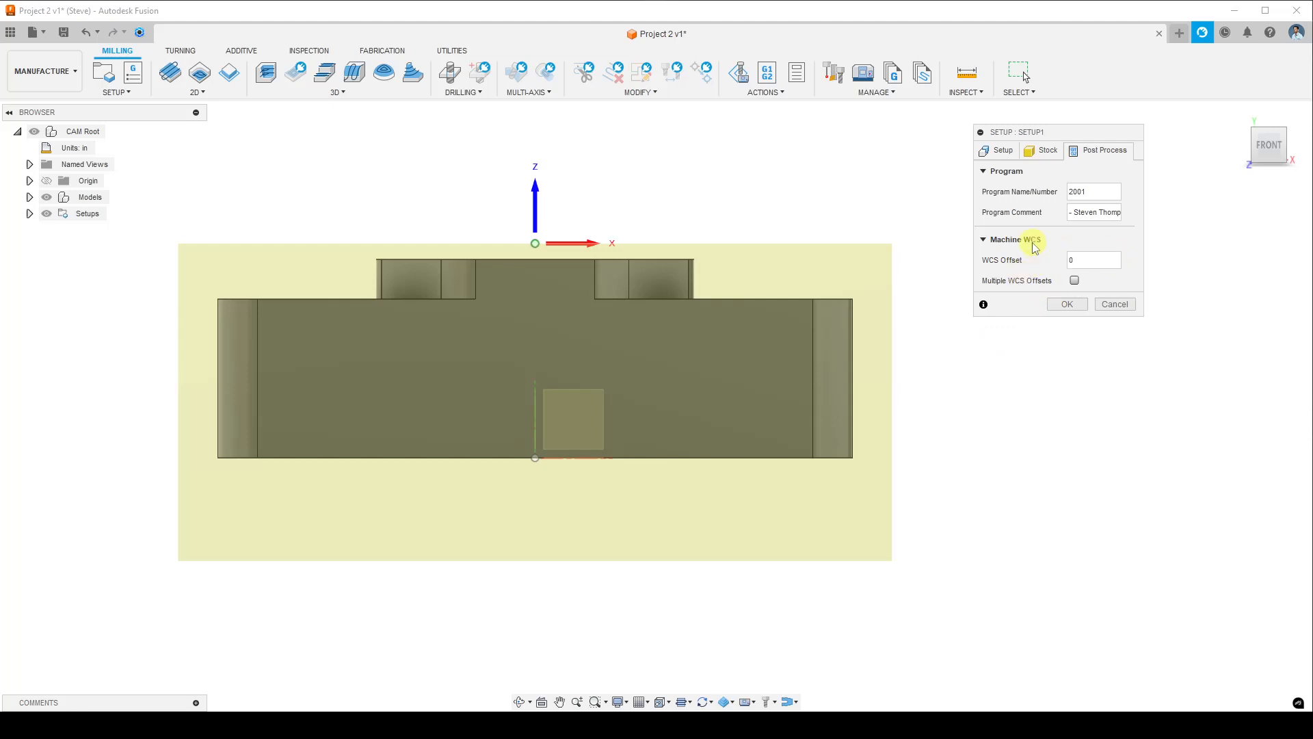
{"action": "left_click", "coordinate": [1090, 258]}
{"action": "left_click", "coordinate": [1068, 304]}
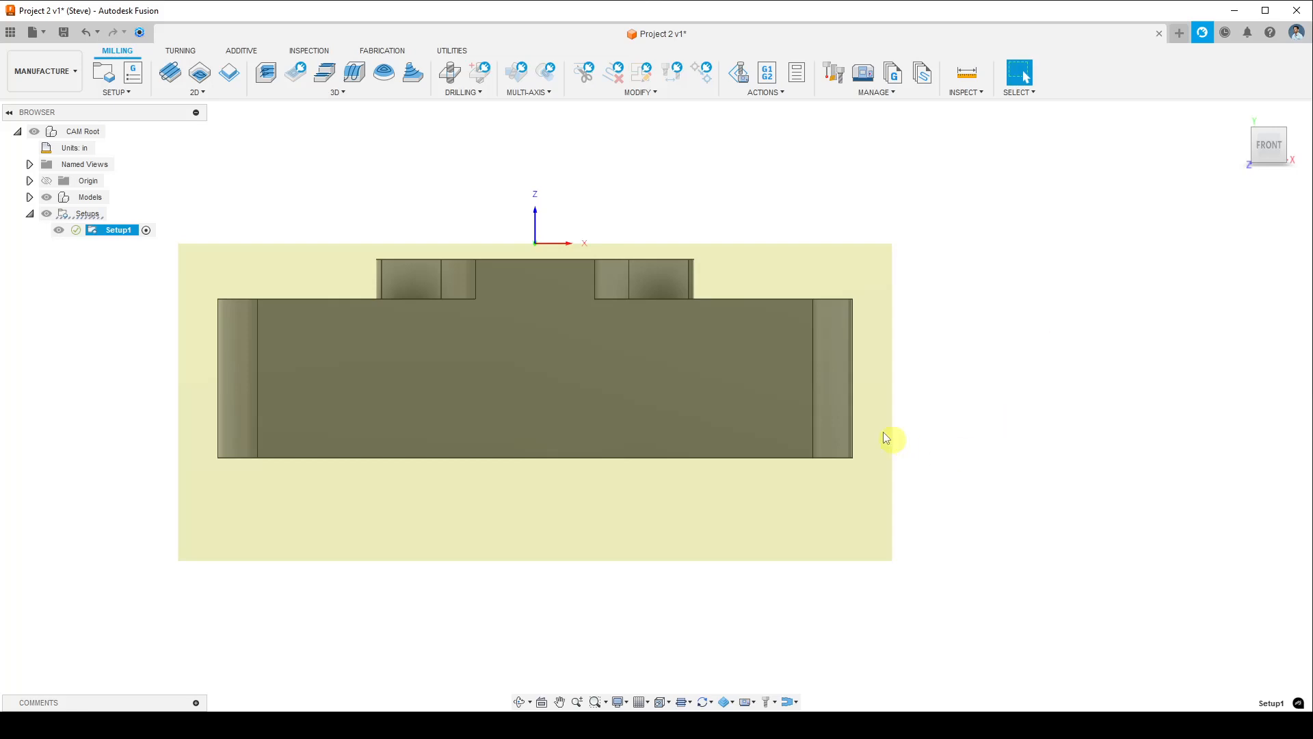
Examine the part within its stock from above and from the underside, then compare it with Setup1 deselected and selected
{"action": "middle_click_drag", "start_coordinate": [878, 397], "coordinate": [818, 373], "text": "shift"}
{"action": "scroll", "coordinate": [953, 347], "scroll_direction": "down", "scroll_amount": 3}
{"action": "middle_click_drag", "start_coordinate": [805, 488], "coordinate": [780, 390]}
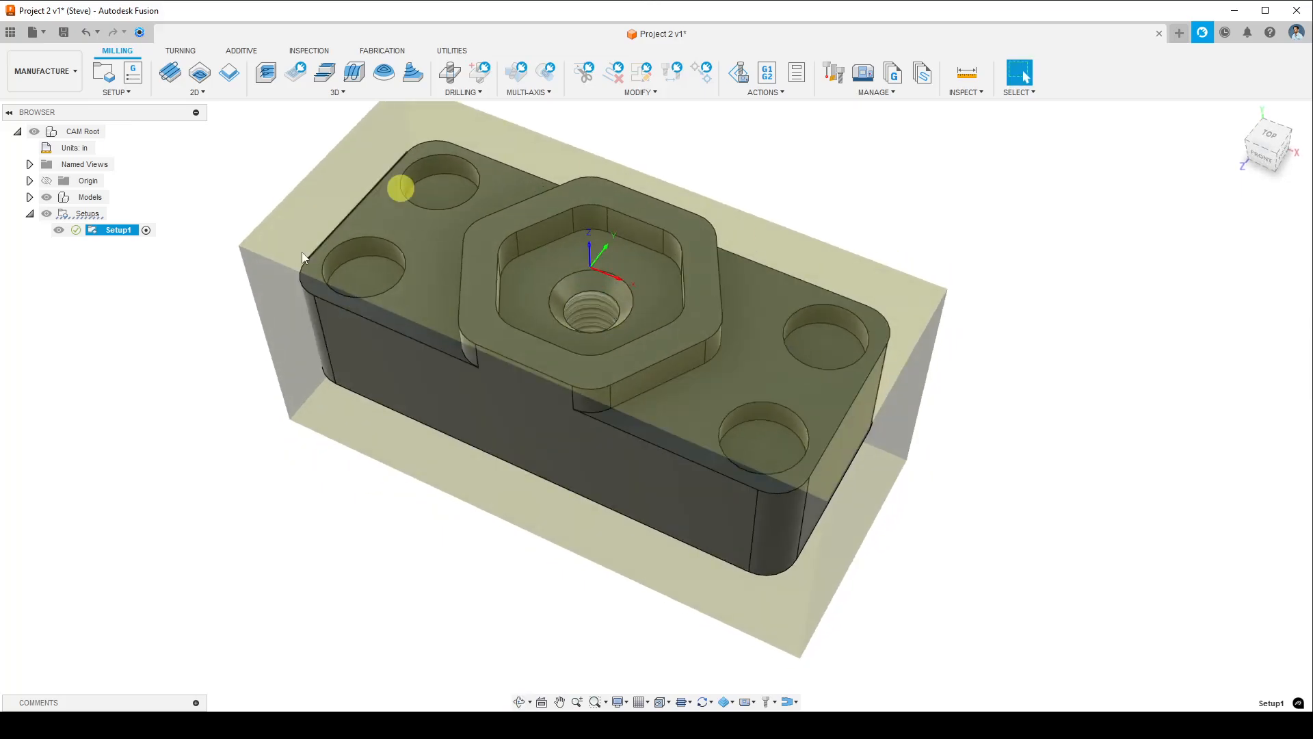
{"action": "middle_click_drag", "start_coordinate": [451, 539], "coordinate": [504, 469]}
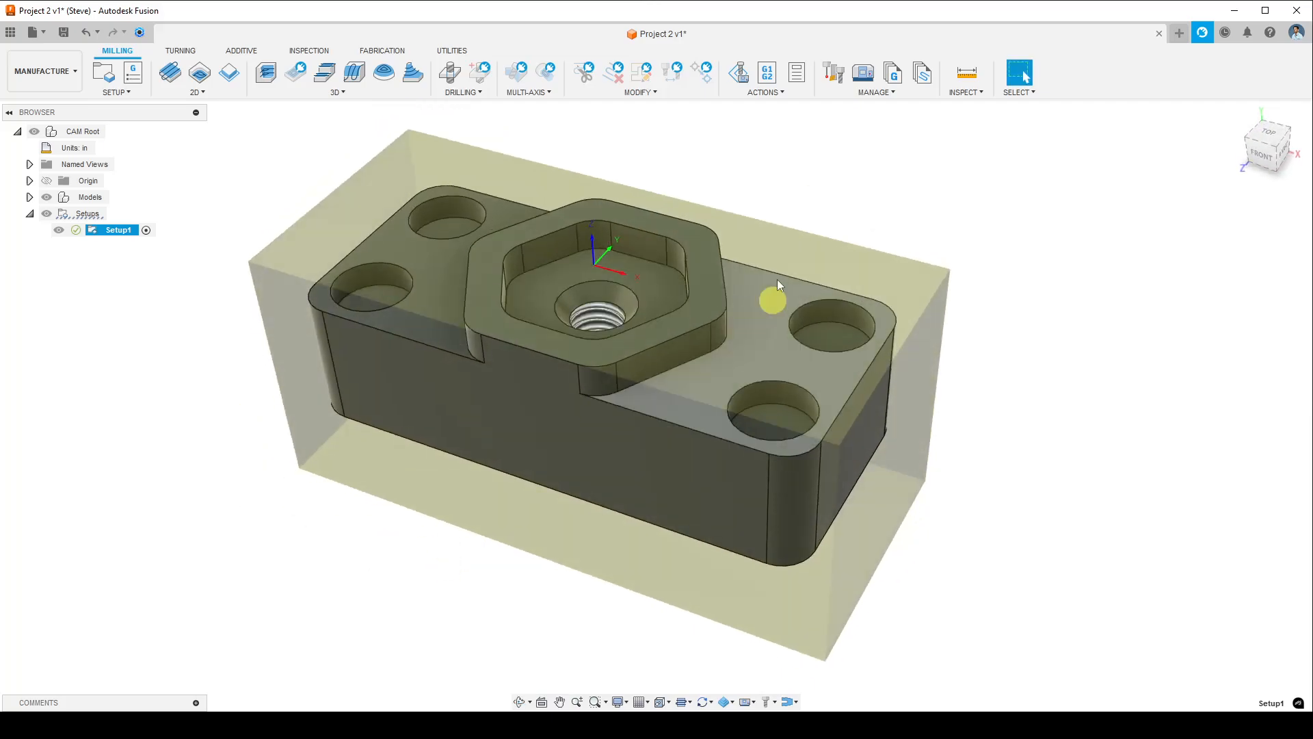
{"action": "middle_click_drag", "start_coordinate": [398, 589], "coordinate": [431, 305], "text": "shift"}
{"action": "middle_click_drag", "start_coordinate": [637, 313], "coordinate": [605, 259], "text": "shift"}
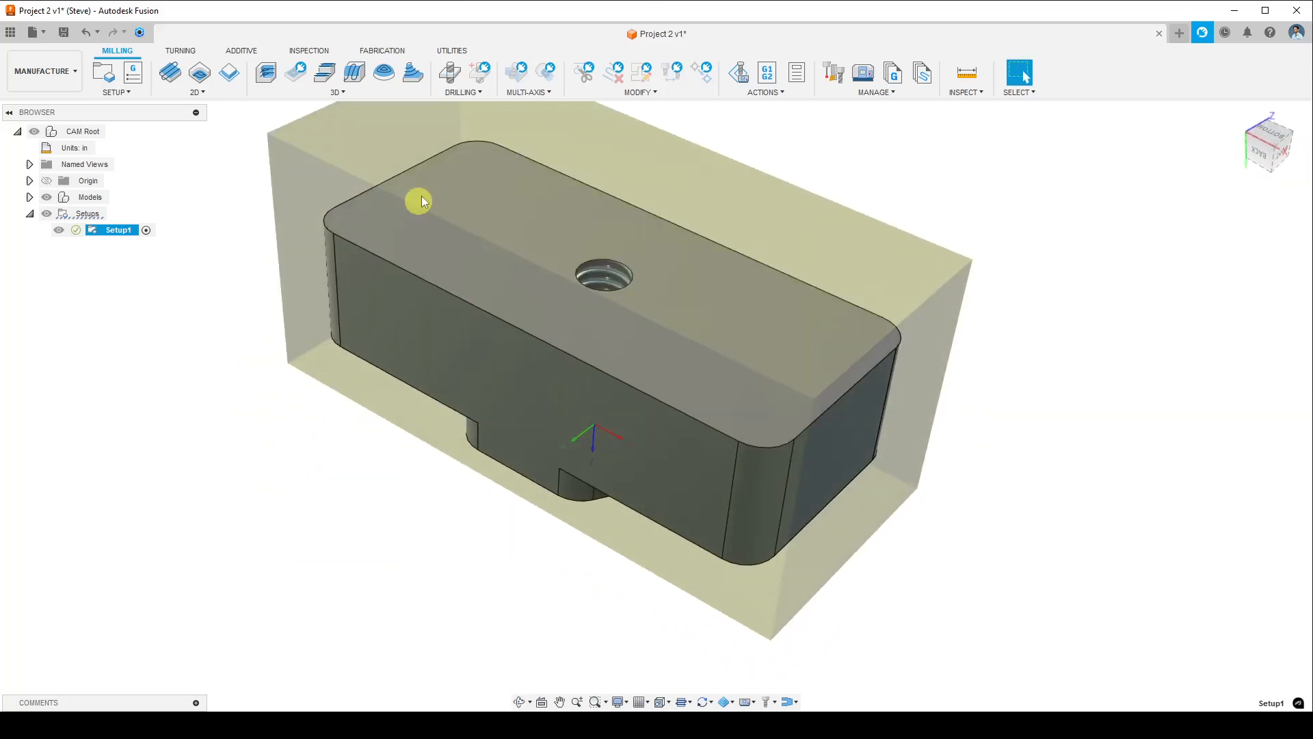
{"action": "middle_click_drag", "start_coordinate": [619, 371], "coordinate": [484, 387], "text": "shift"}
{"action": "key", "text": "Escape"}
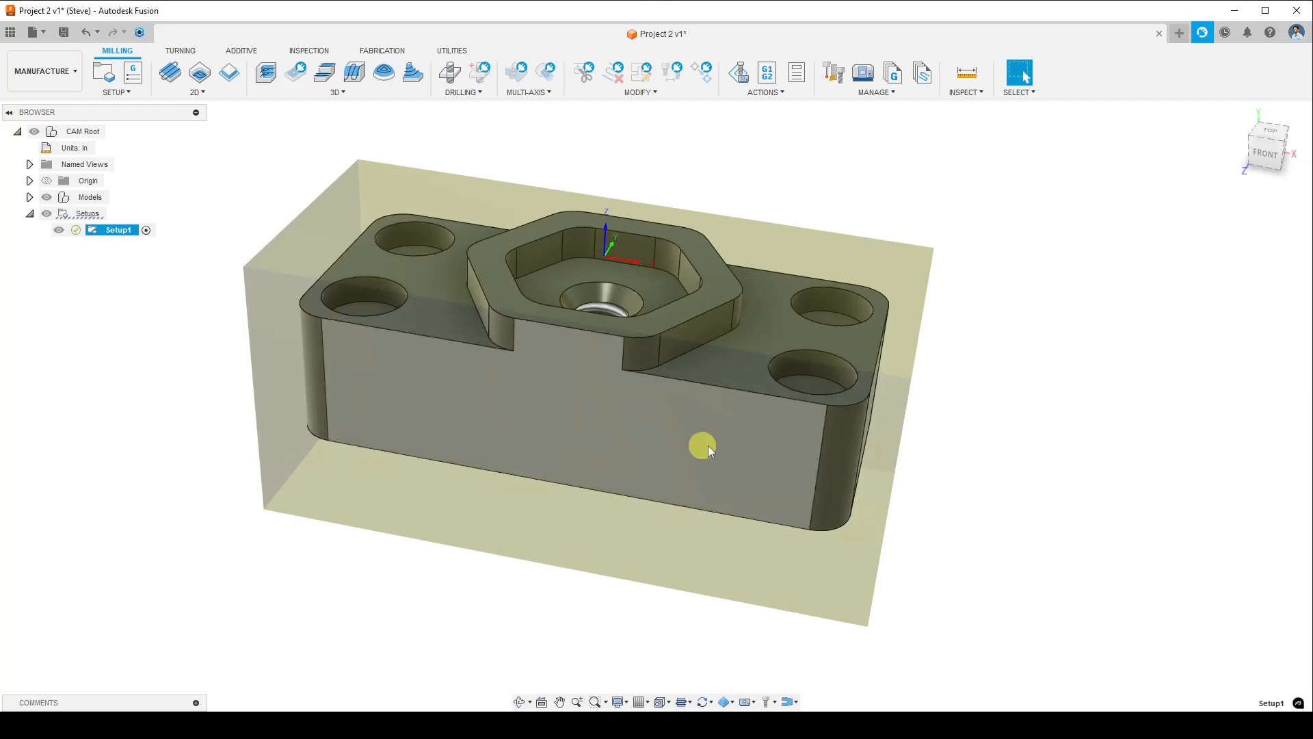
{"action": "middle_click_drag", "start_coordinate": [977, 360], "coordinate": [966, 386]}
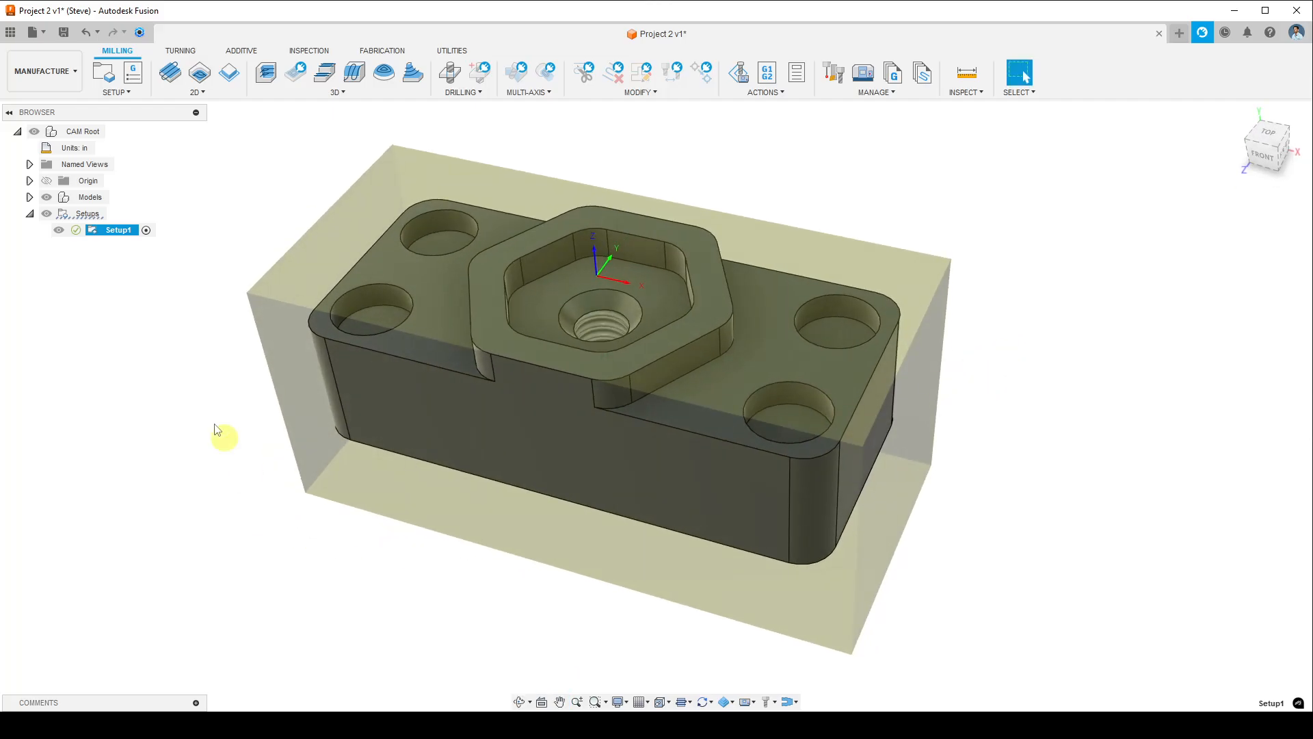
{"action": "left_click", "coordinate": [148, 349]}
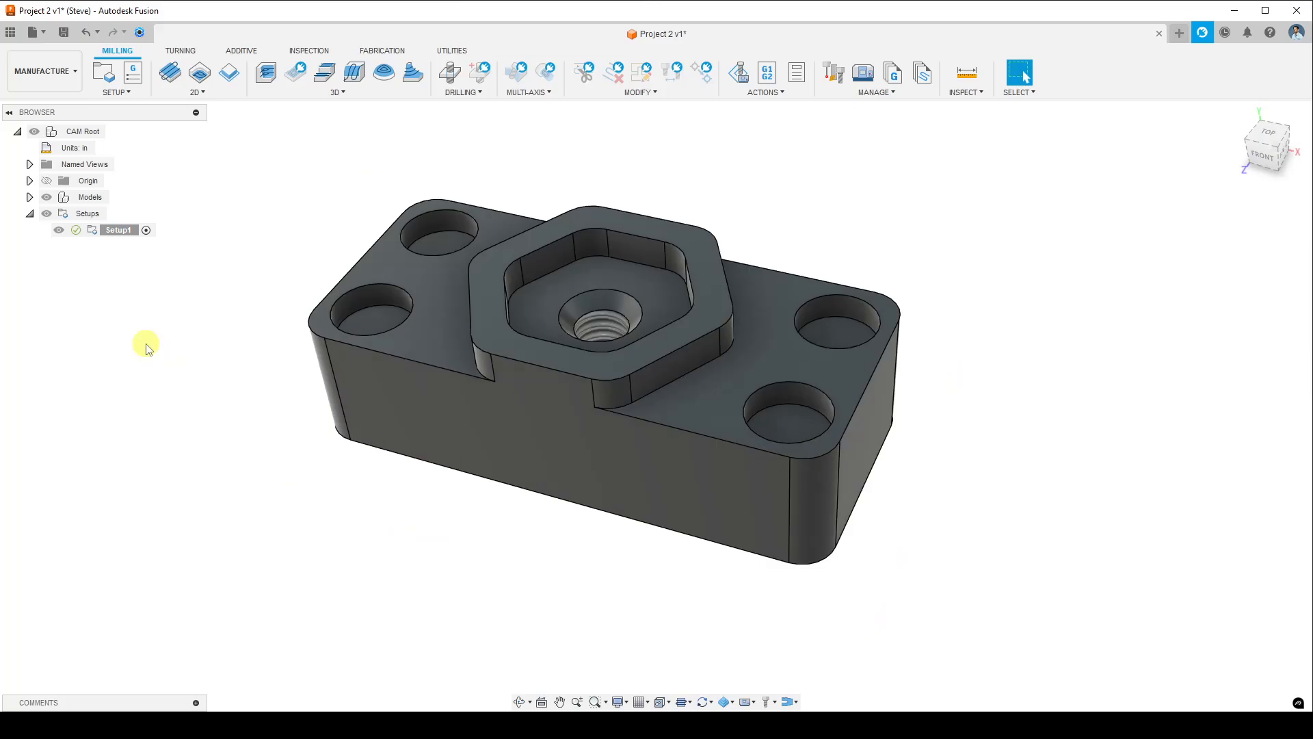
{"action": "left_click", "coordinate": [116, 233]}
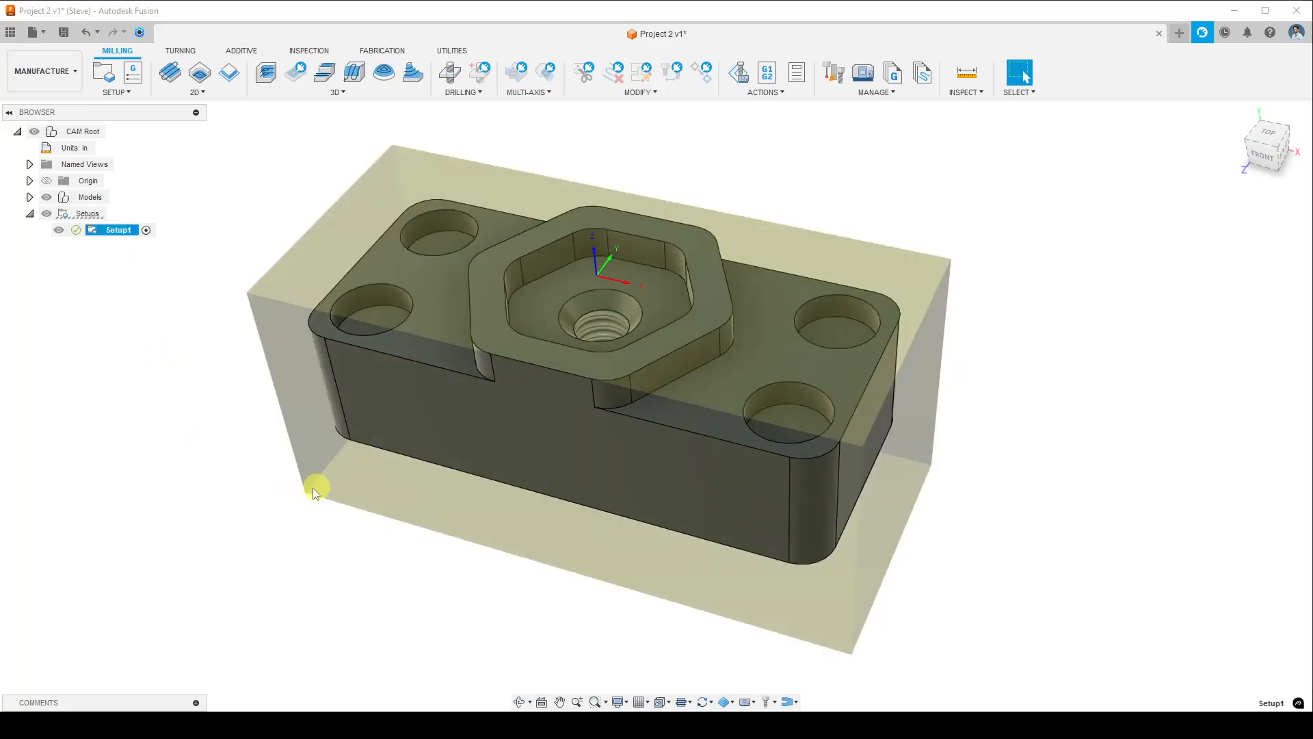